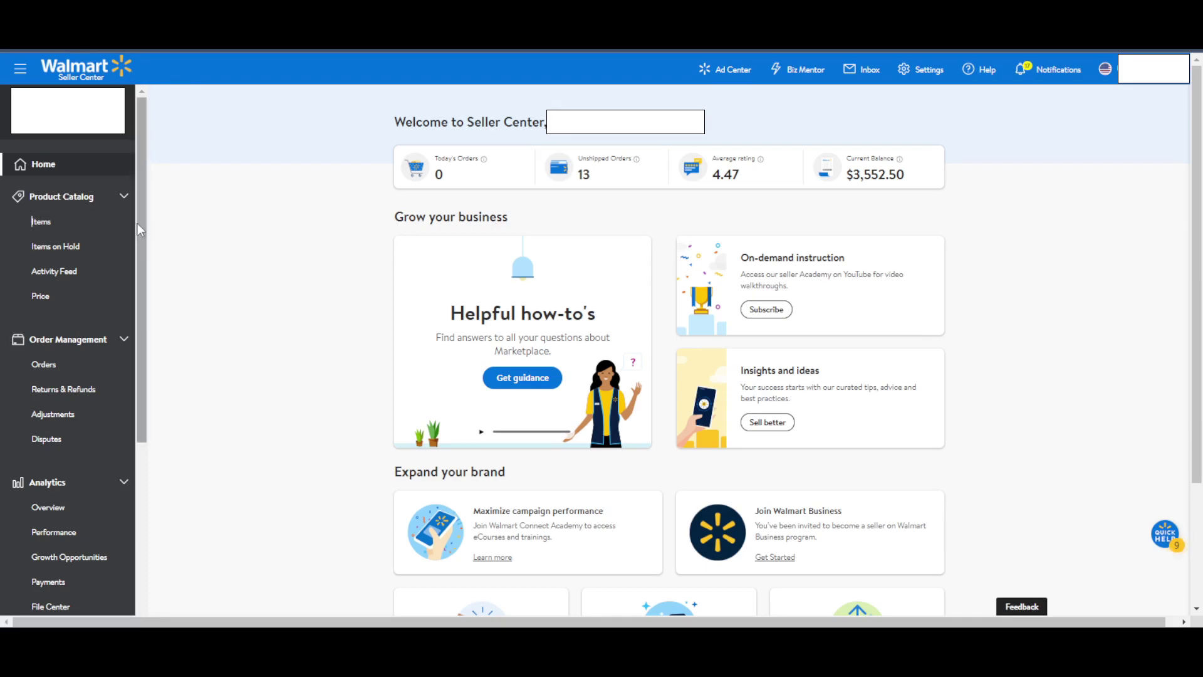
- Go to Product Catalog > Items and bring up the Manage Items options
left_click(40, 220)
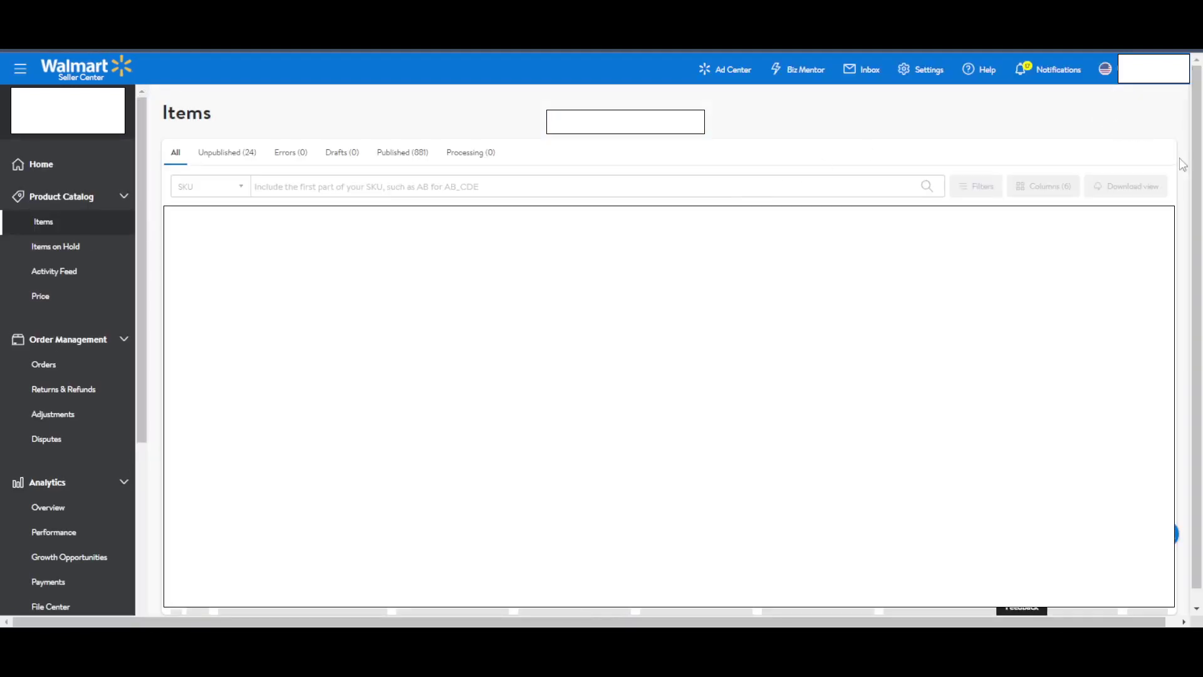
left_click(1158, 113)
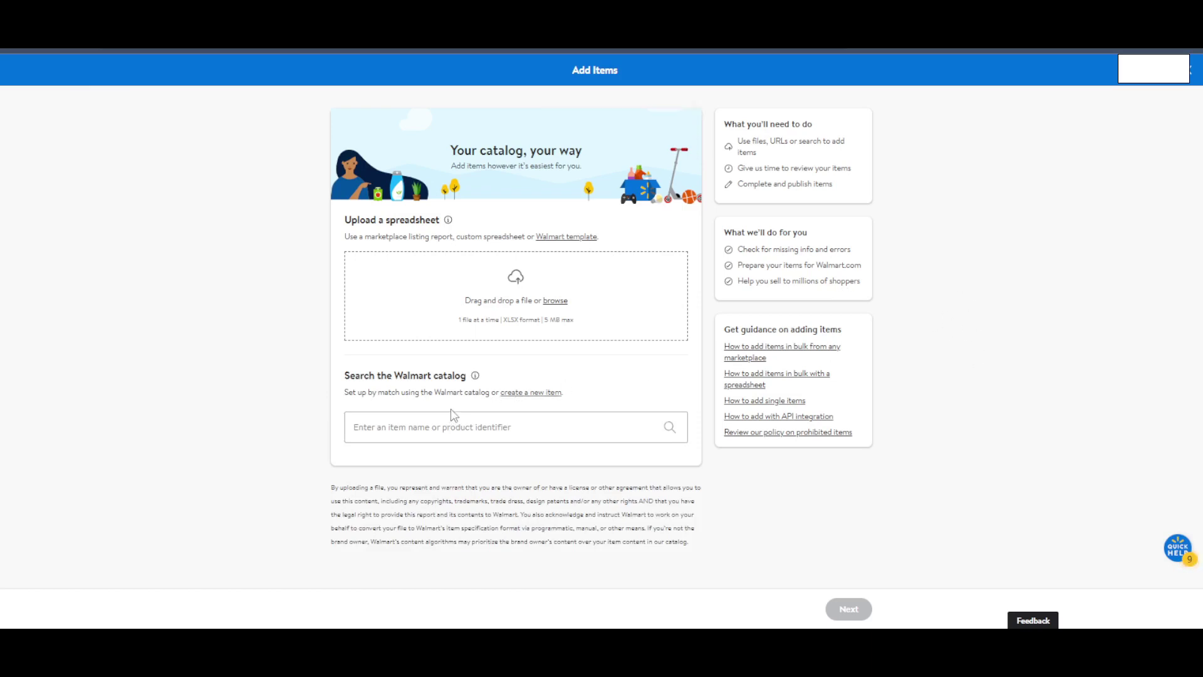
- Choose Walmart templates to reach the Add items in bulk page
left_click(565, 237)
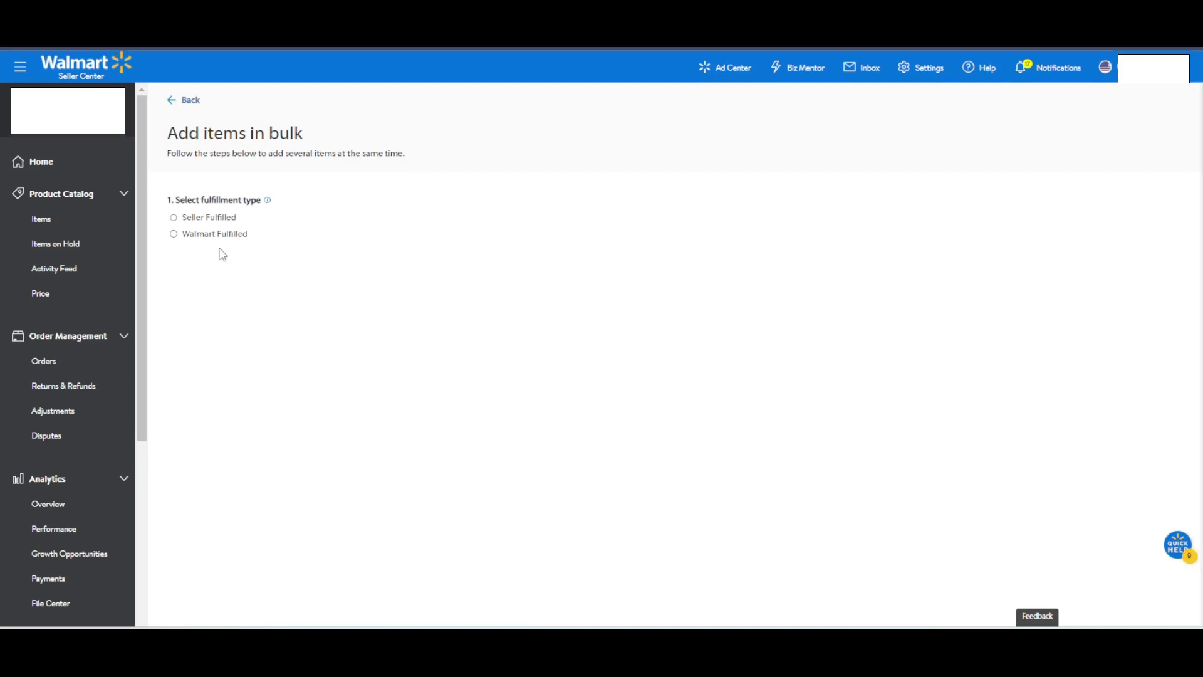
- As a Seller Fulfilled seller, download and open the Home Decor, Kitchen, & Other full setup spec
left_click(174, 219)
scroll(394, 356, "down", 3)
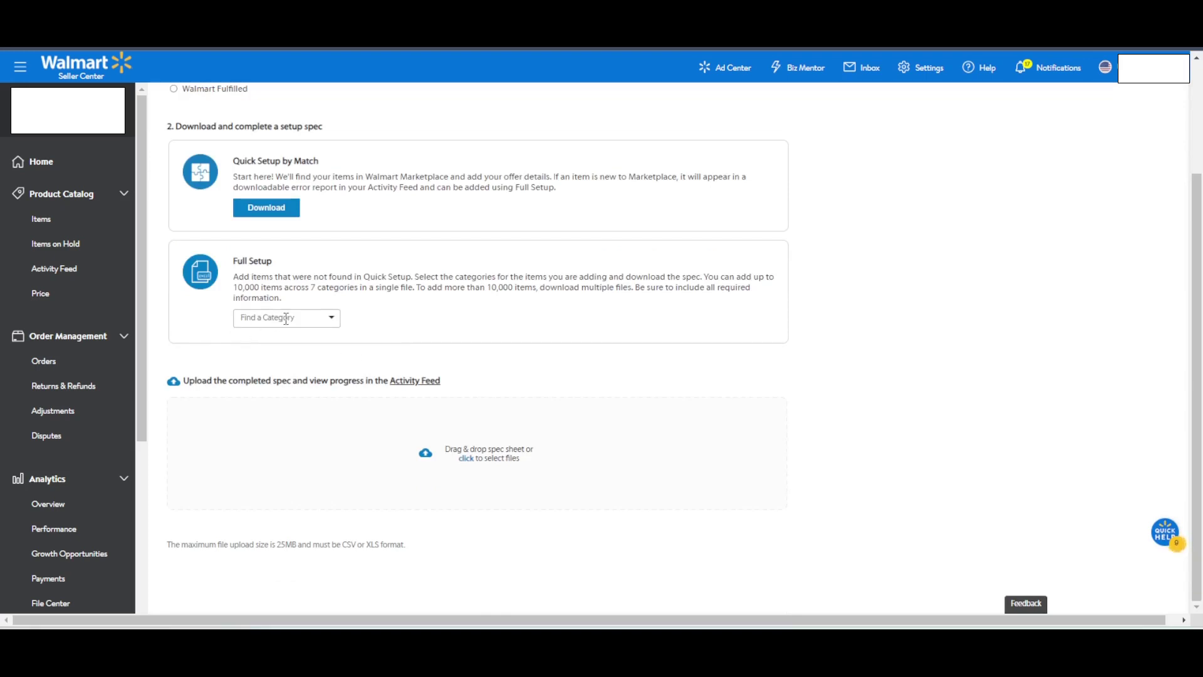
left_click(286, 319)
scroll(305, 415, "down", 3)
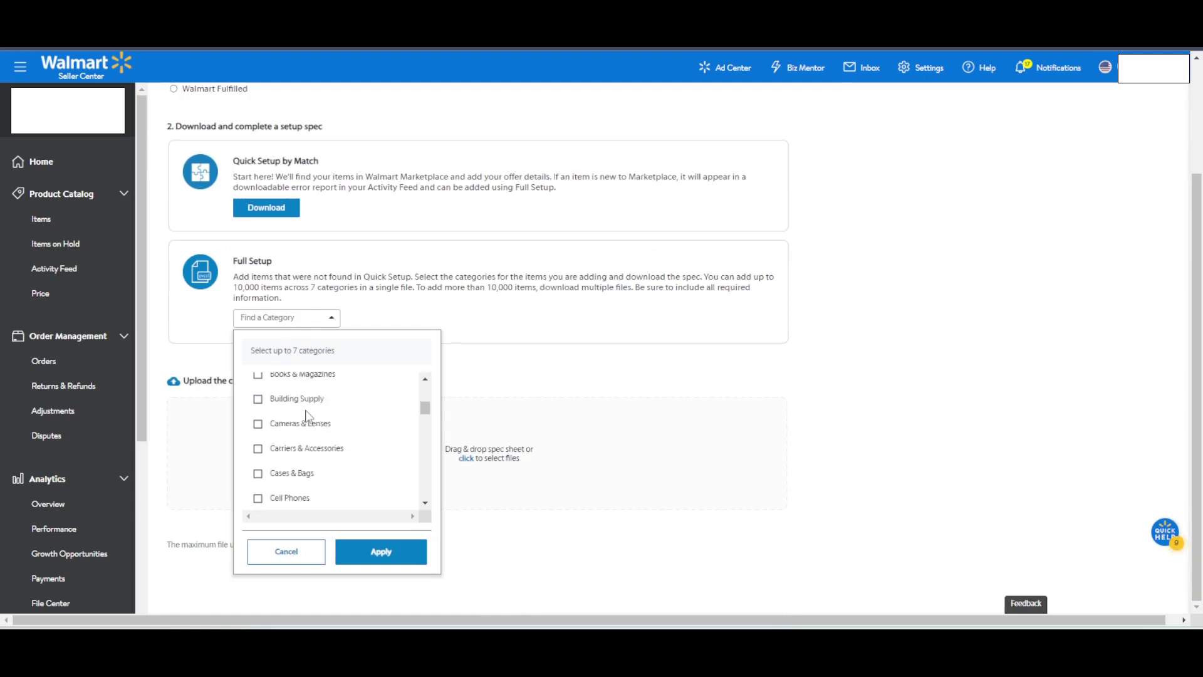
scroll(306, 415, "down", 3)
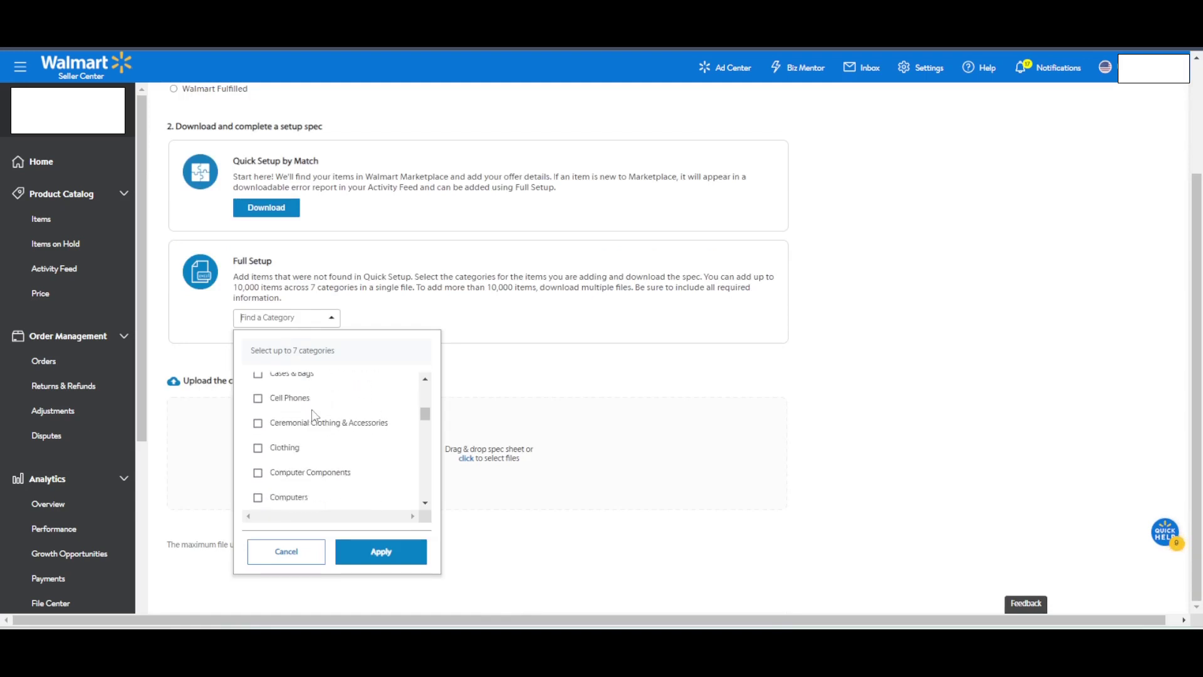
scroll(312, 409, "down", 2)
scroll(319, 419, "down", 2)
scroll(324, 423, "down", 2)
scroll(327, 426, "down", 2)
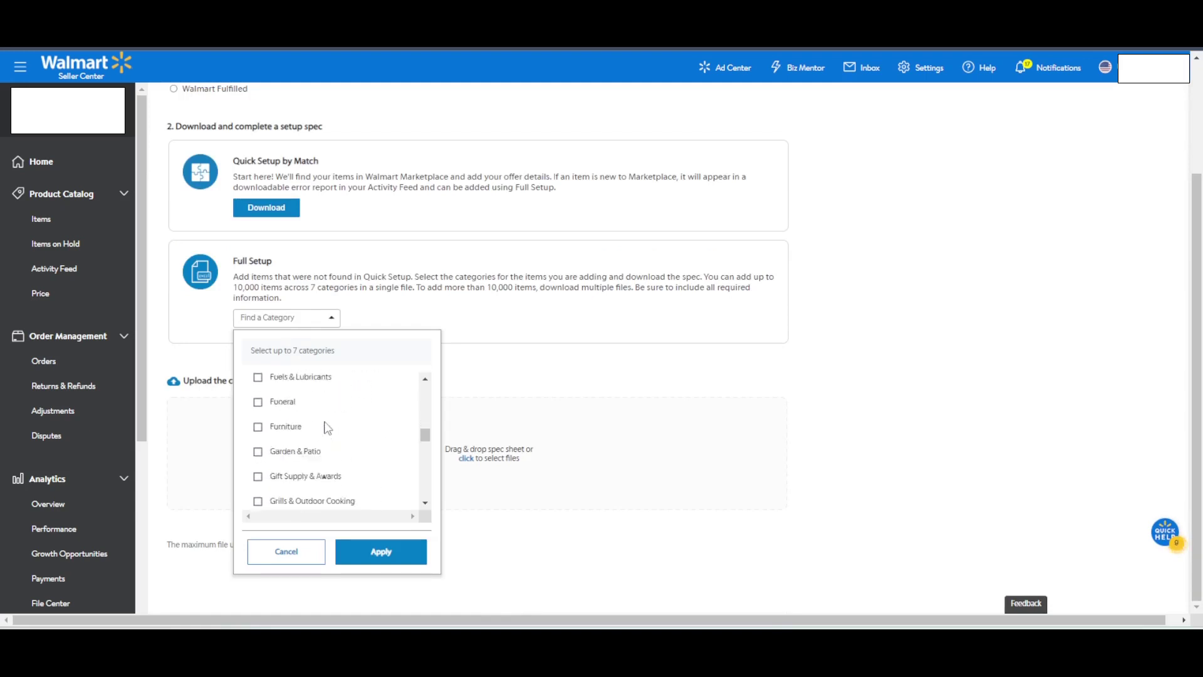
scroll(327, 426, "down", 2)
scroll(310, 437, "down", 2)
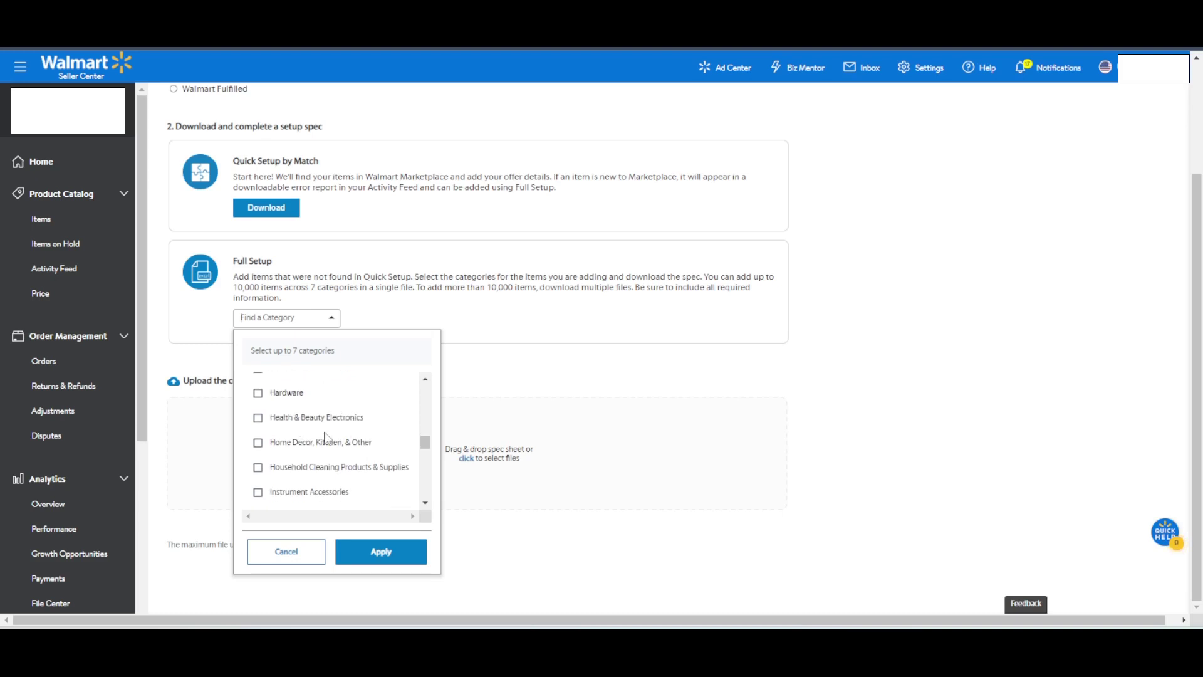
left_click(259, 444)
left_click(352, 555)
left_click(380, 324)
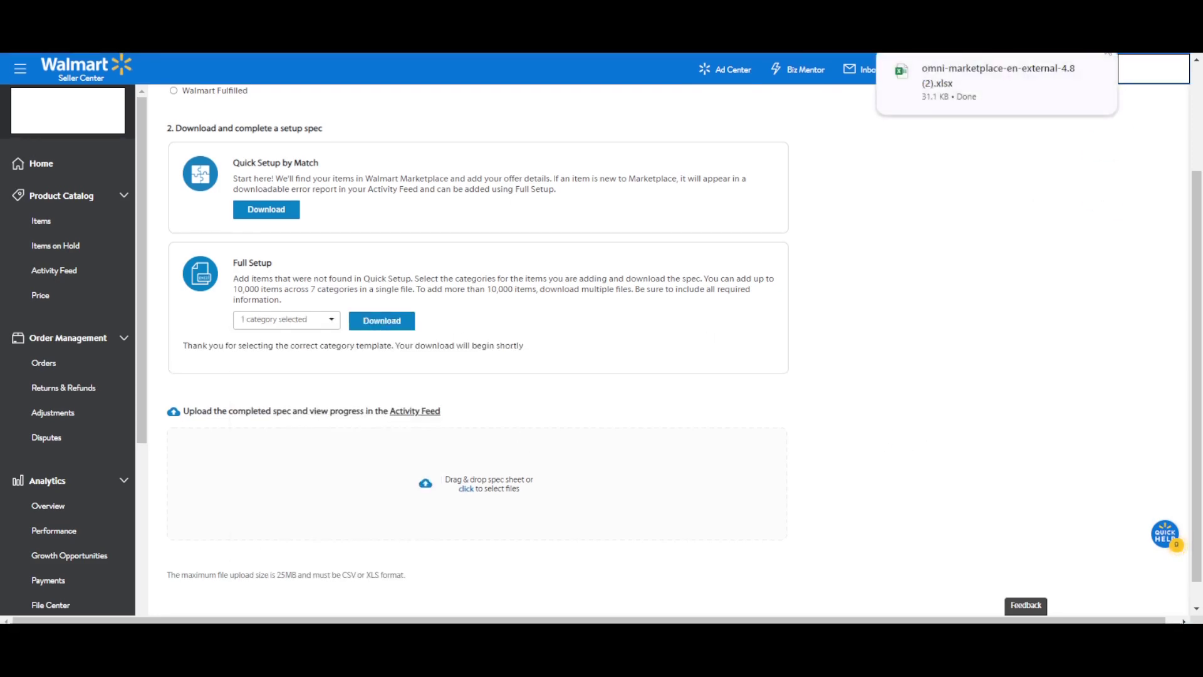
left_click(1093, 72)
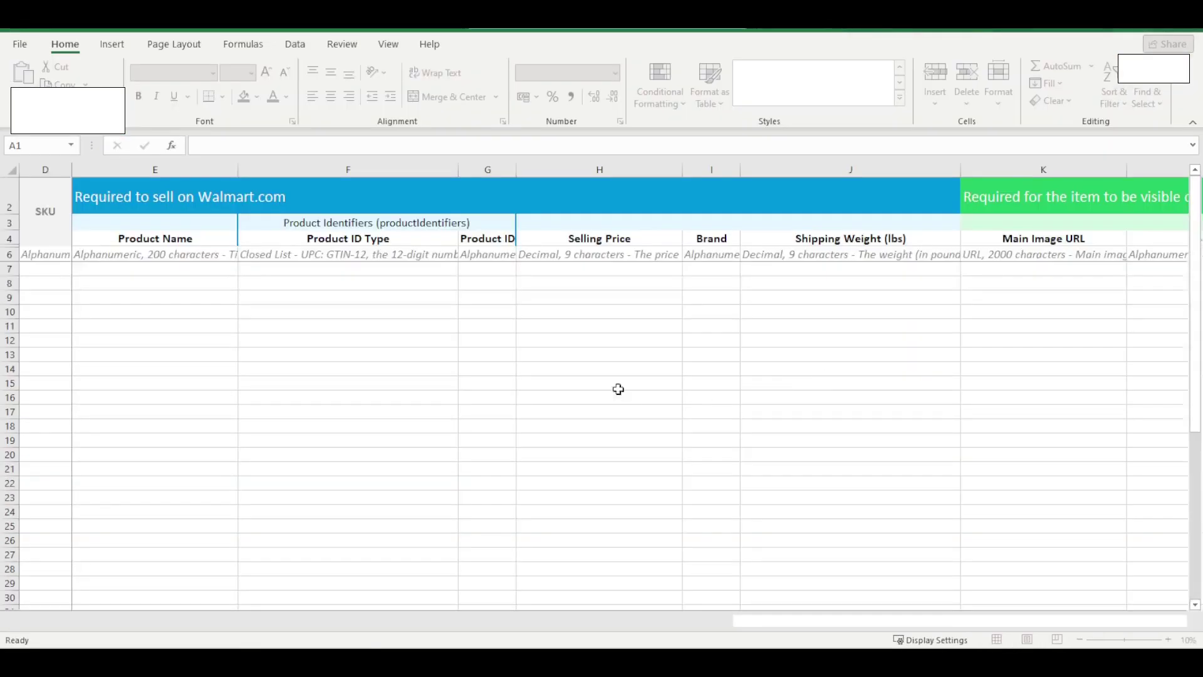
- Let the template finish loading in Excel and select the first SKU cell, D7
left_click(390, 341)
left_click(834, 312)
scroll(628, 400, "down", 3)
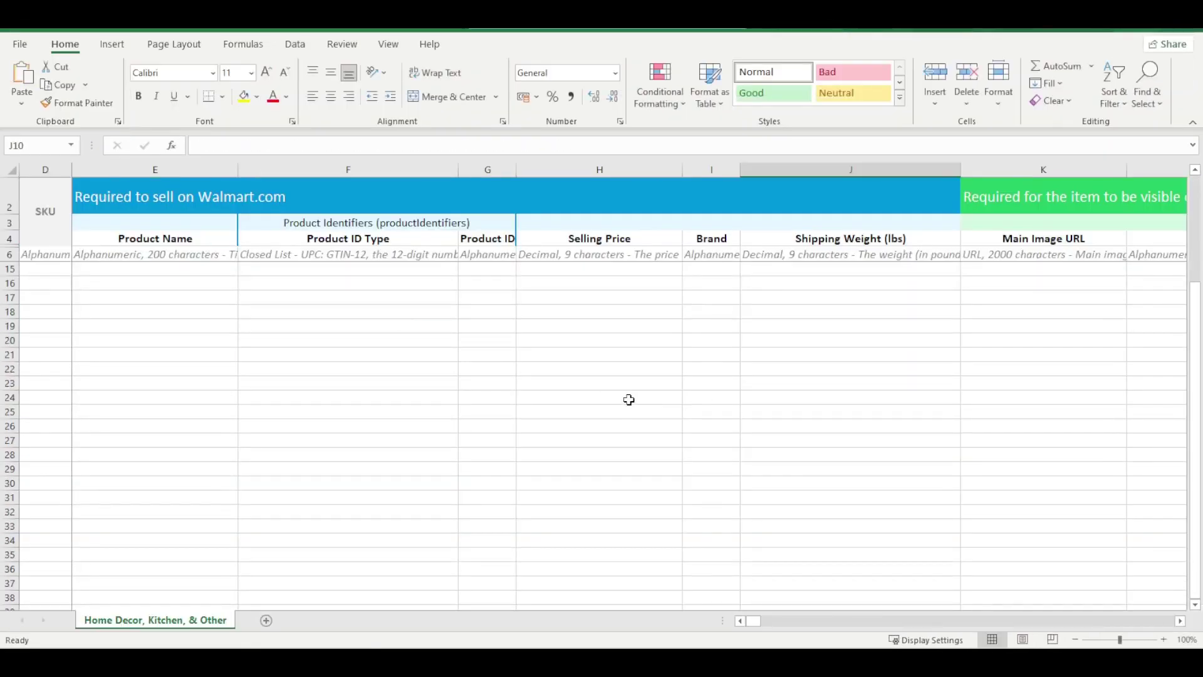
scroll(628, 399, "up", 3)
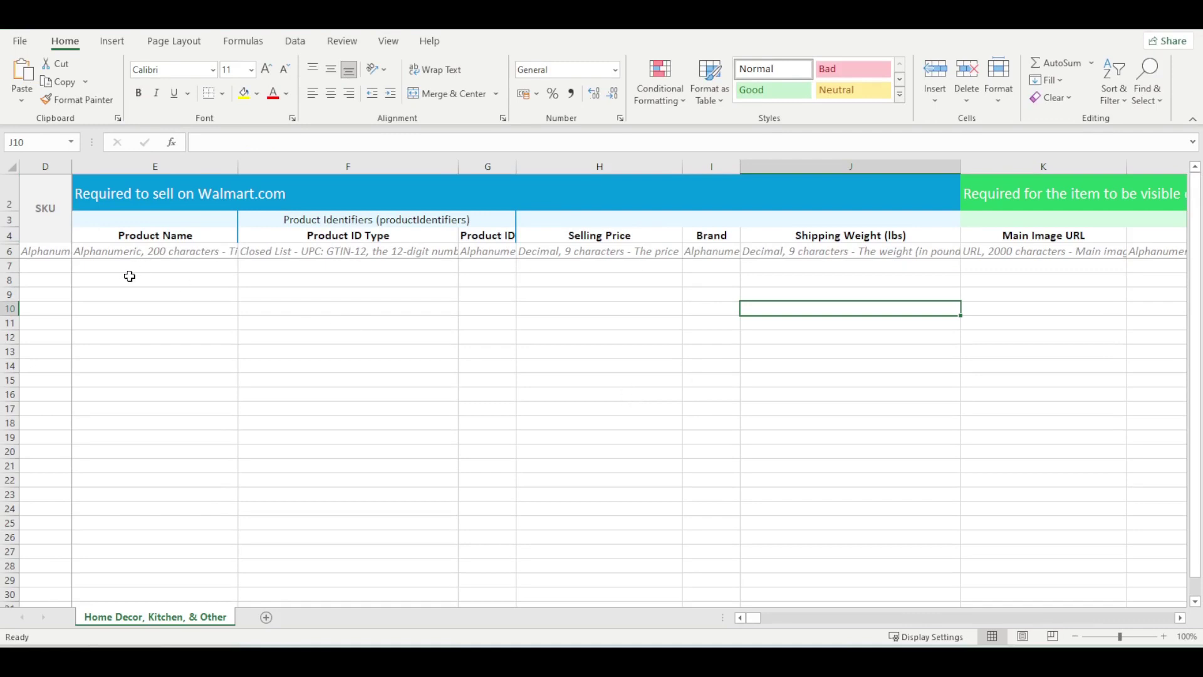
left_click(65, 267)
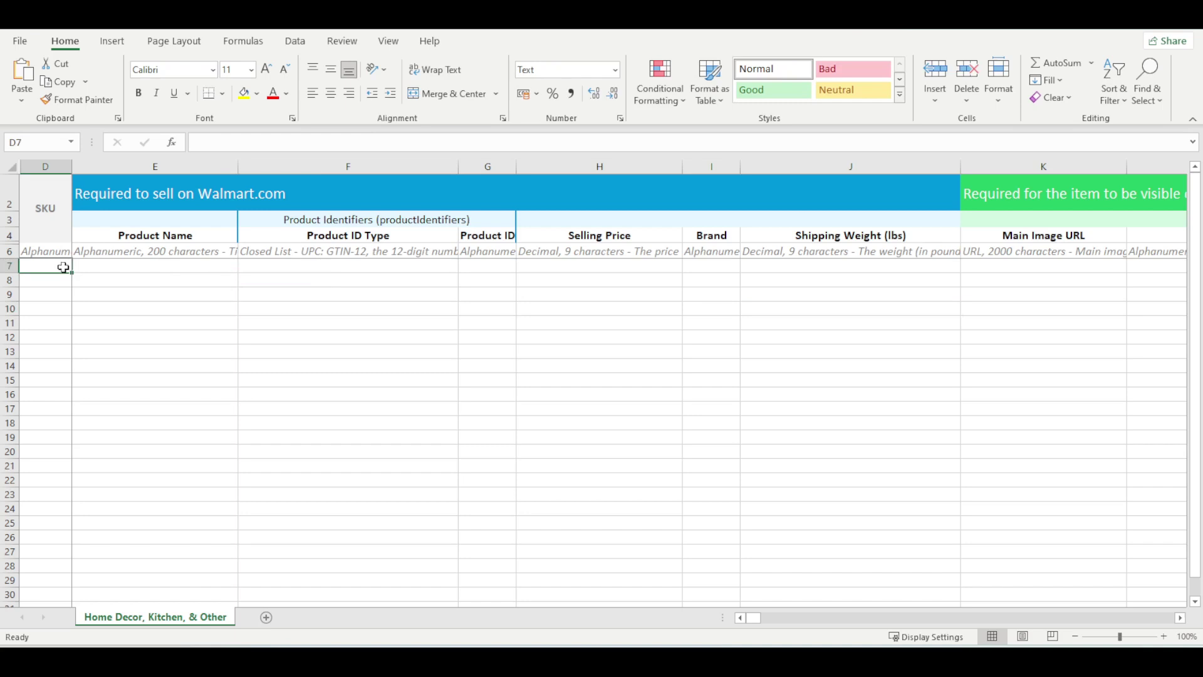
type("Ab")
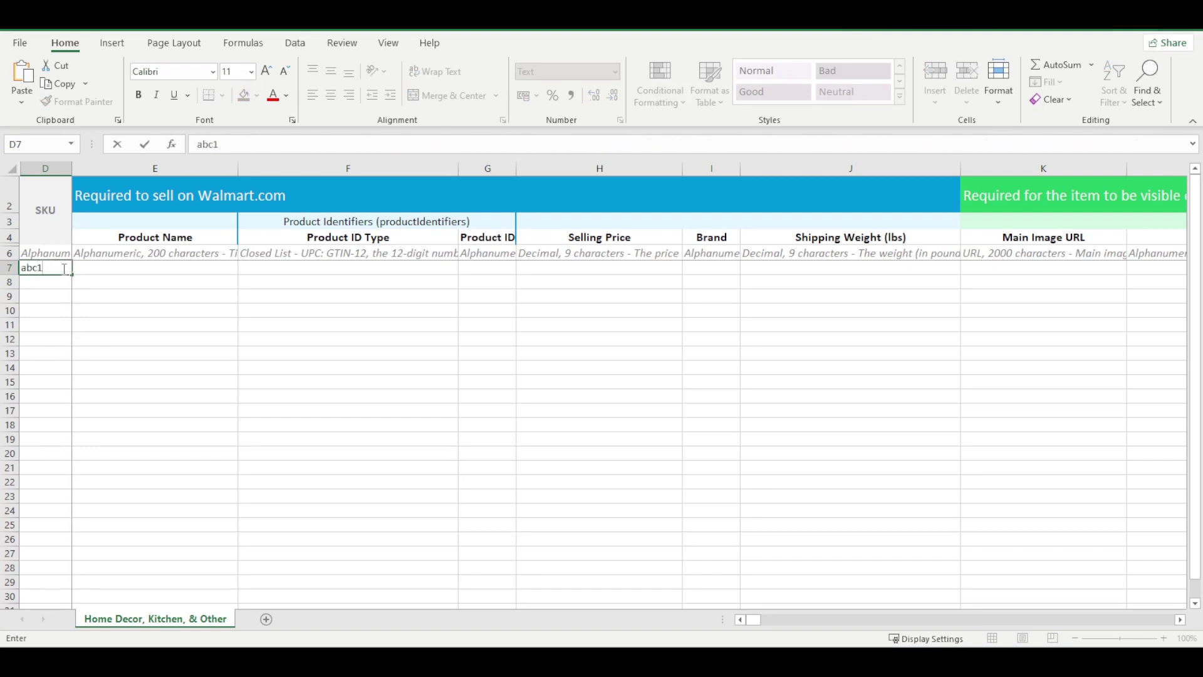
- Fill SKUs abc1–abc4 and name them Kitchen towel red, Green, Black and White
left_click_drag(72, 274, 72, 316)
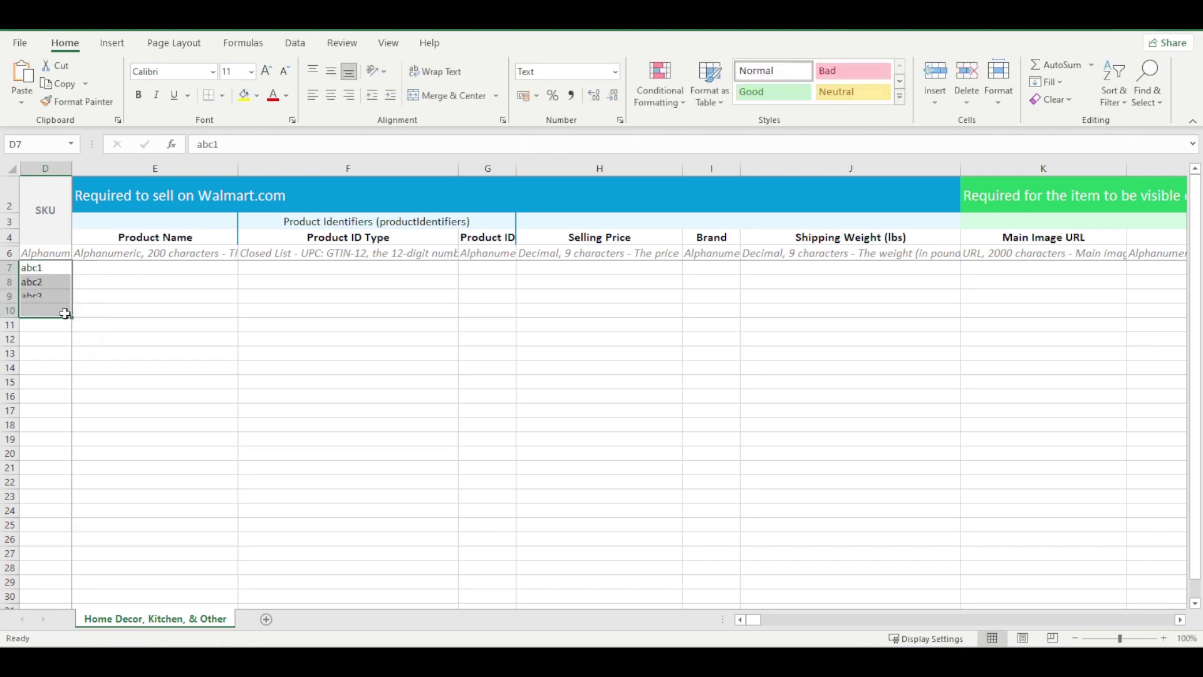
left_click(100, 315)
left_click(181, 273)
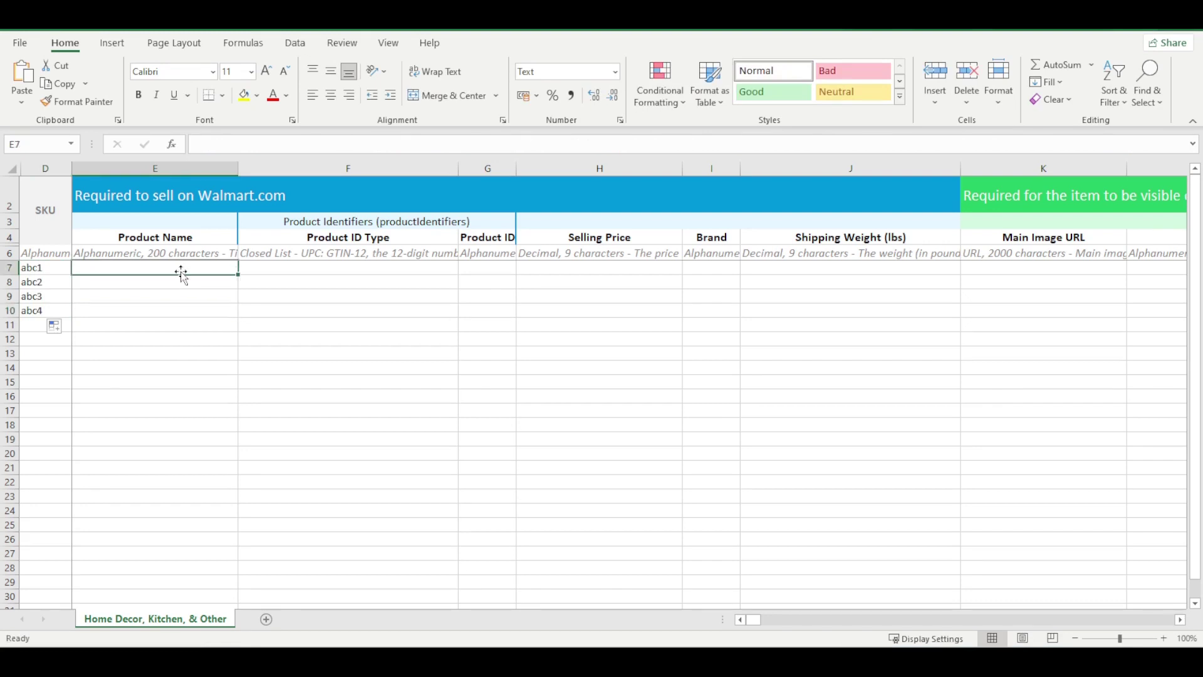
type("Kitc")
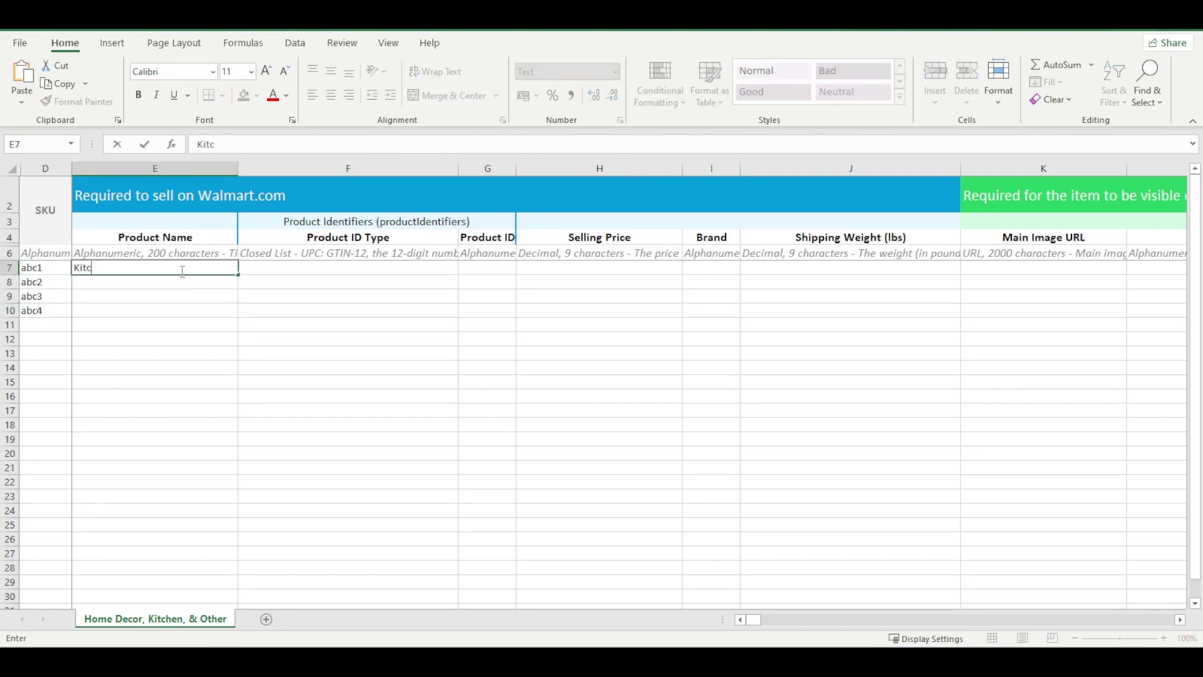
type("hen towel")
key("Return")
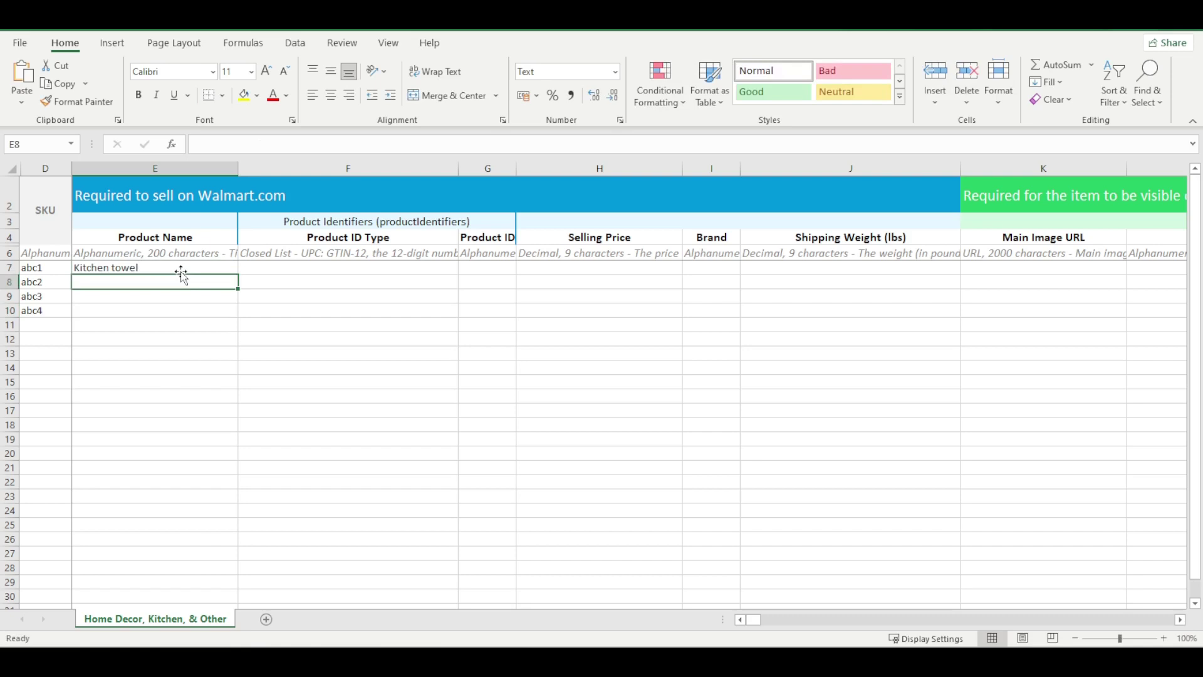
double_click(146, 267)
type("red")
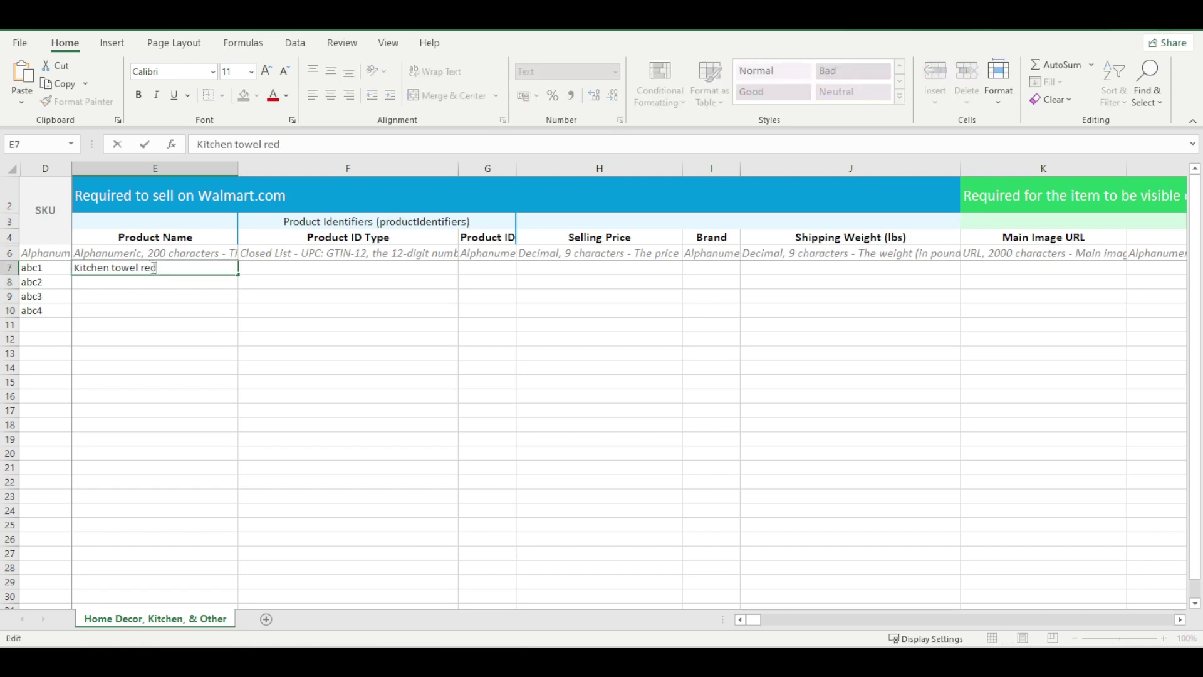
key("Return")
type("kitchen tow")
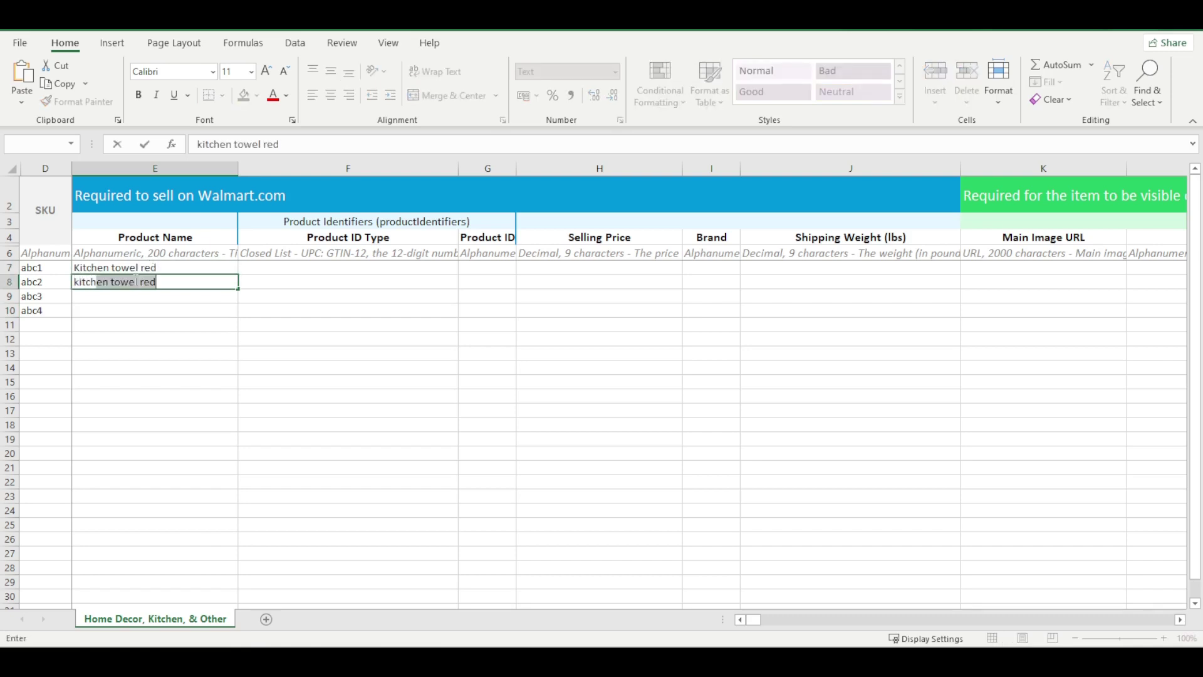
type("el Green")
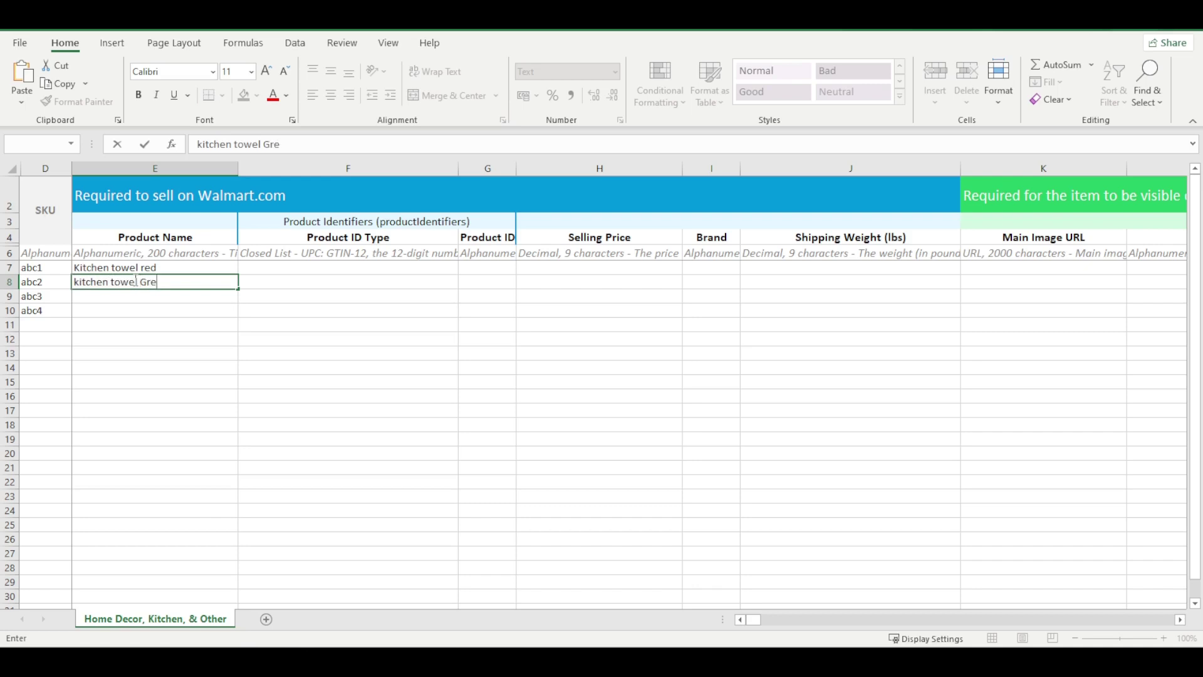
key("Return")
type("Kitchen to")
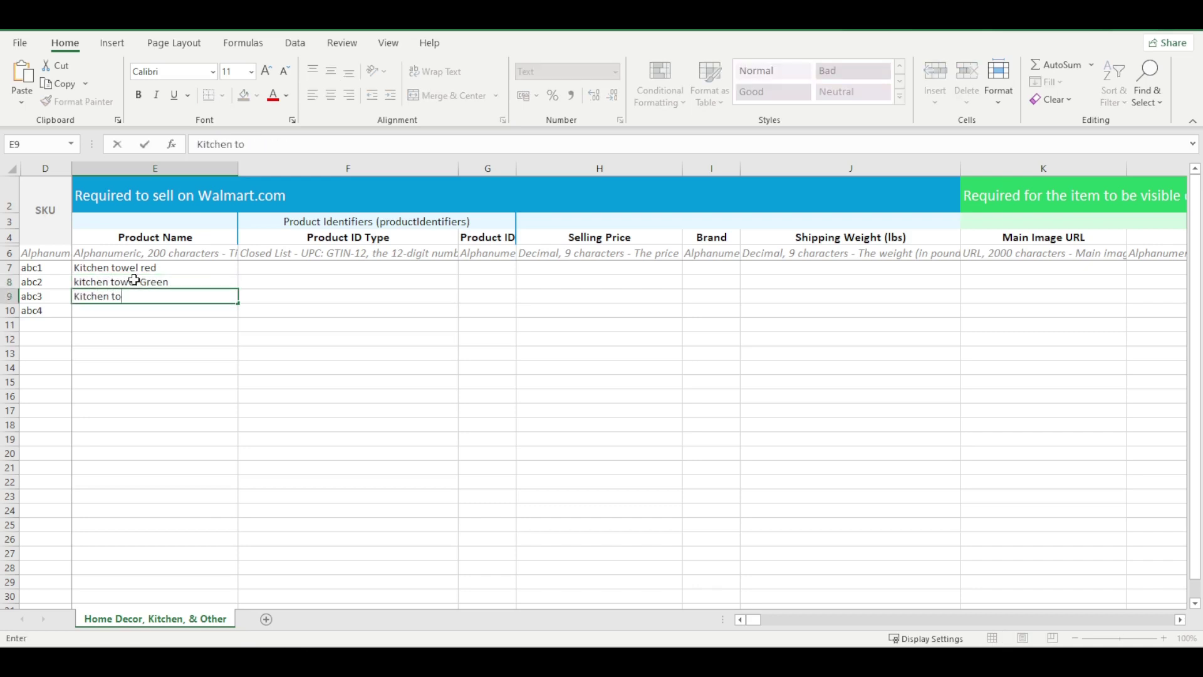
type("wel Black")
key("Return")
type("Kit")
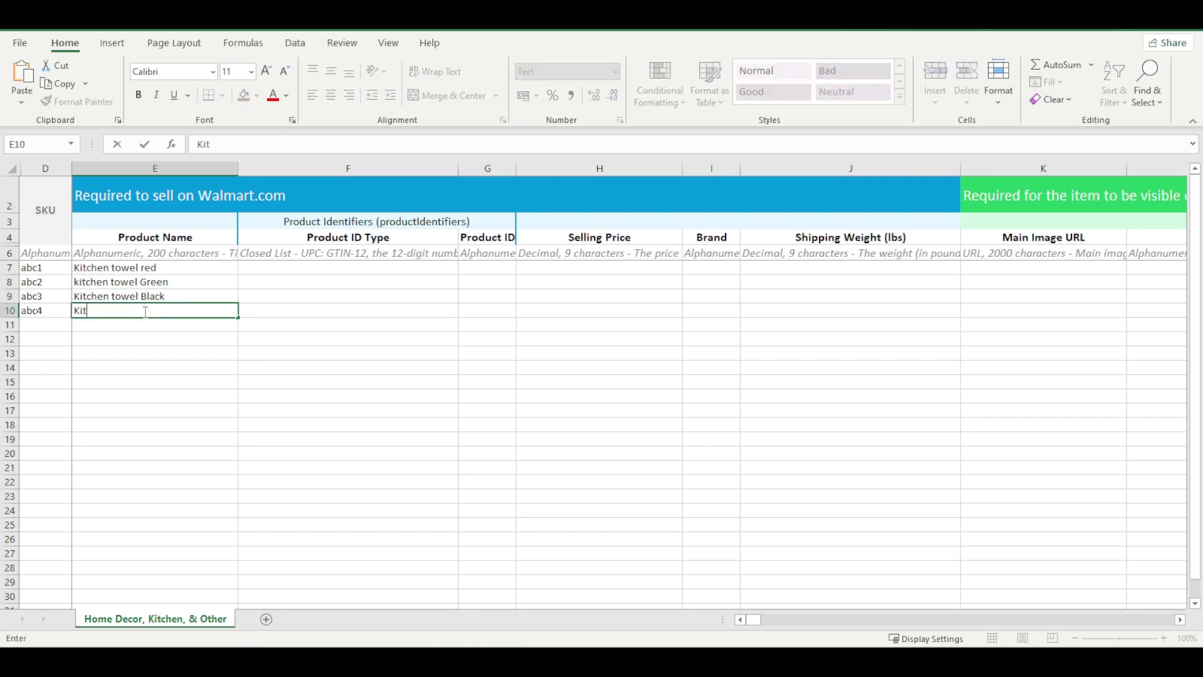
type("chen towel W")
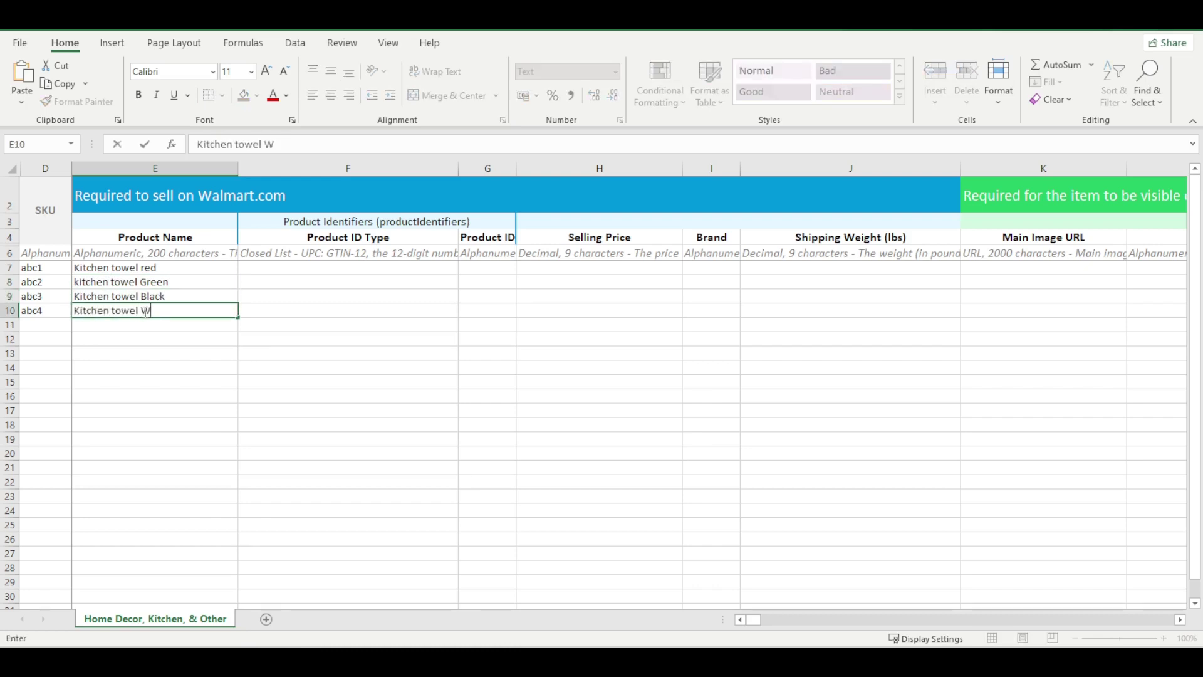
type("hite")
key("Tab")
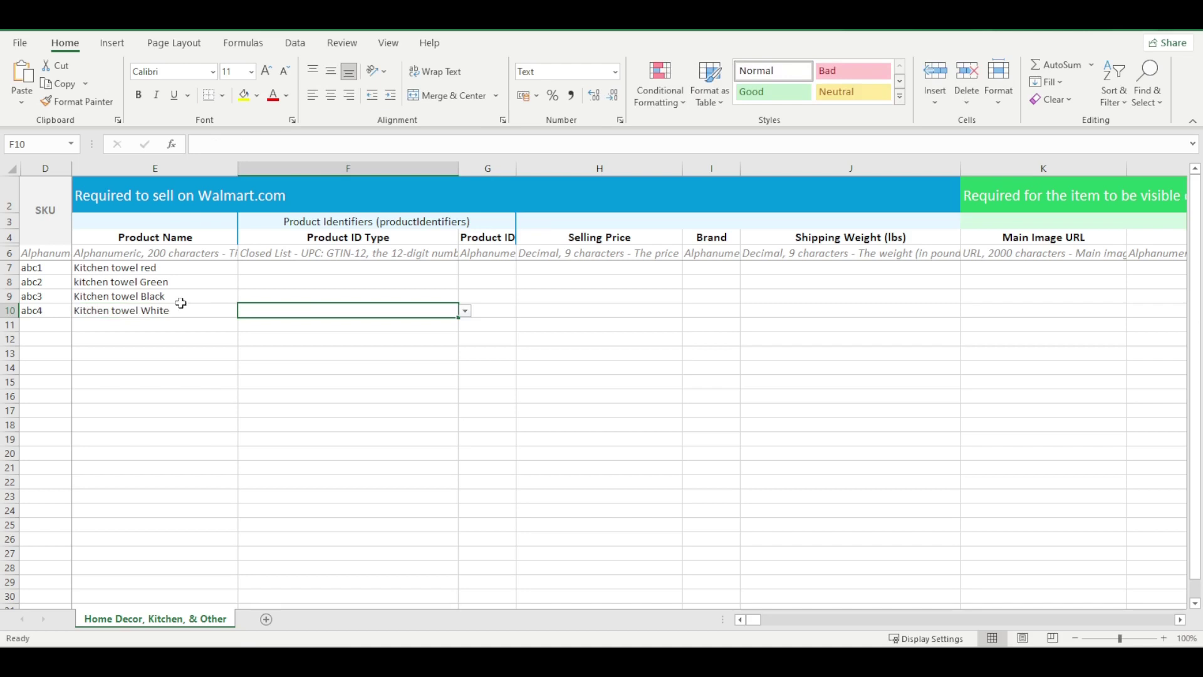
left_click(361, 268)
left_click(464, 269)
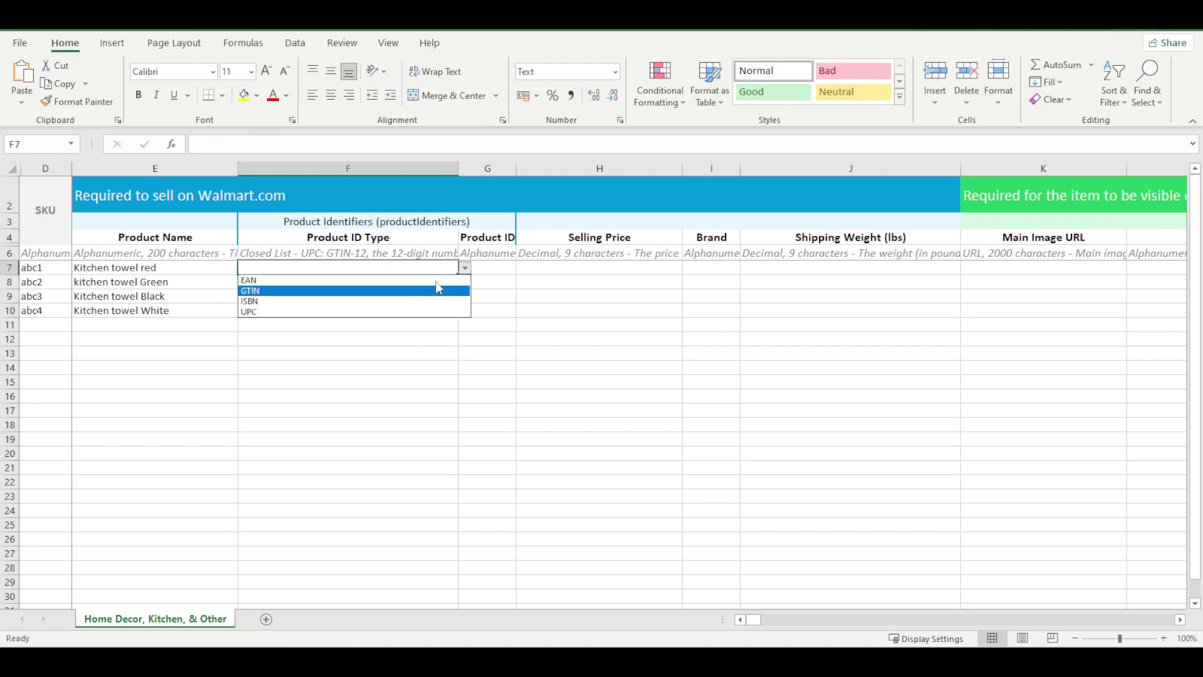
left_click(420, 313)
left_click_drag(458, 274, 458, 316)
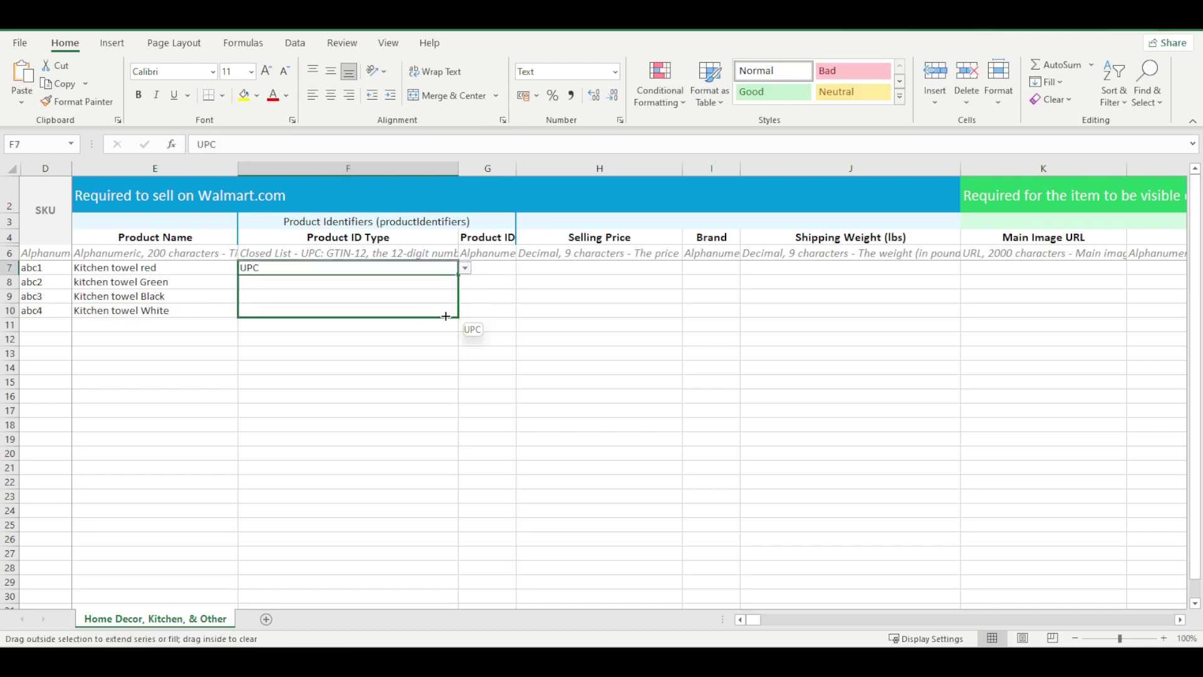
left_click(493, 268)
type("1234567891")
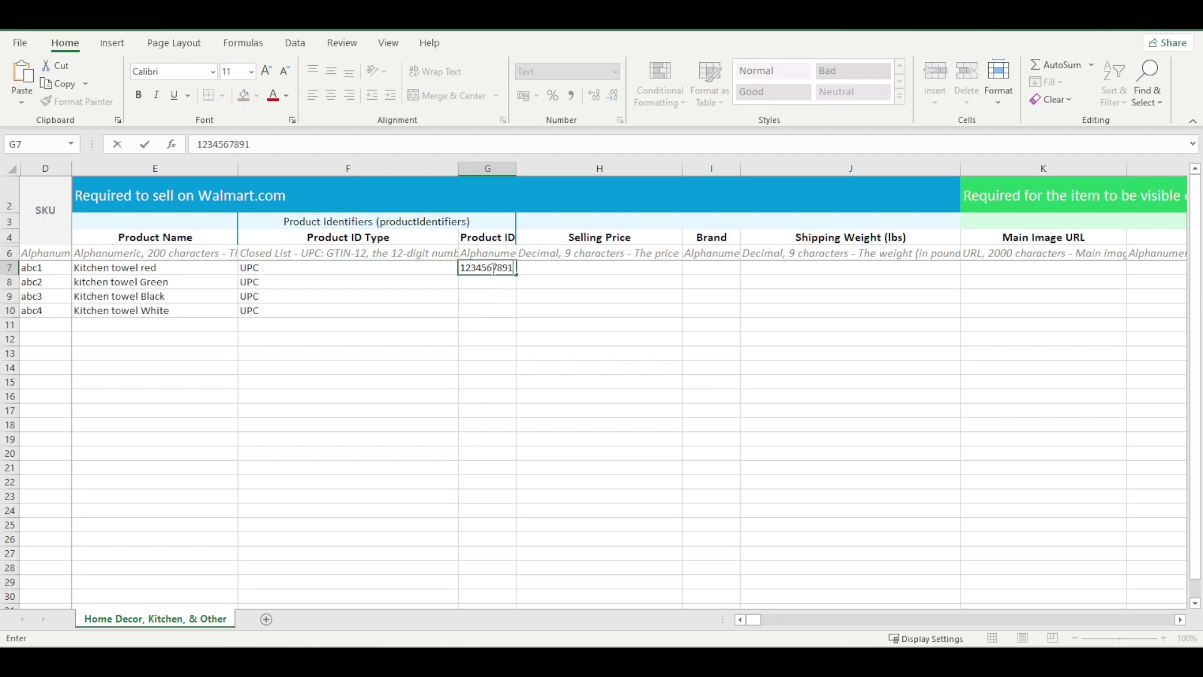
key("Return")
left_click(487, 267)
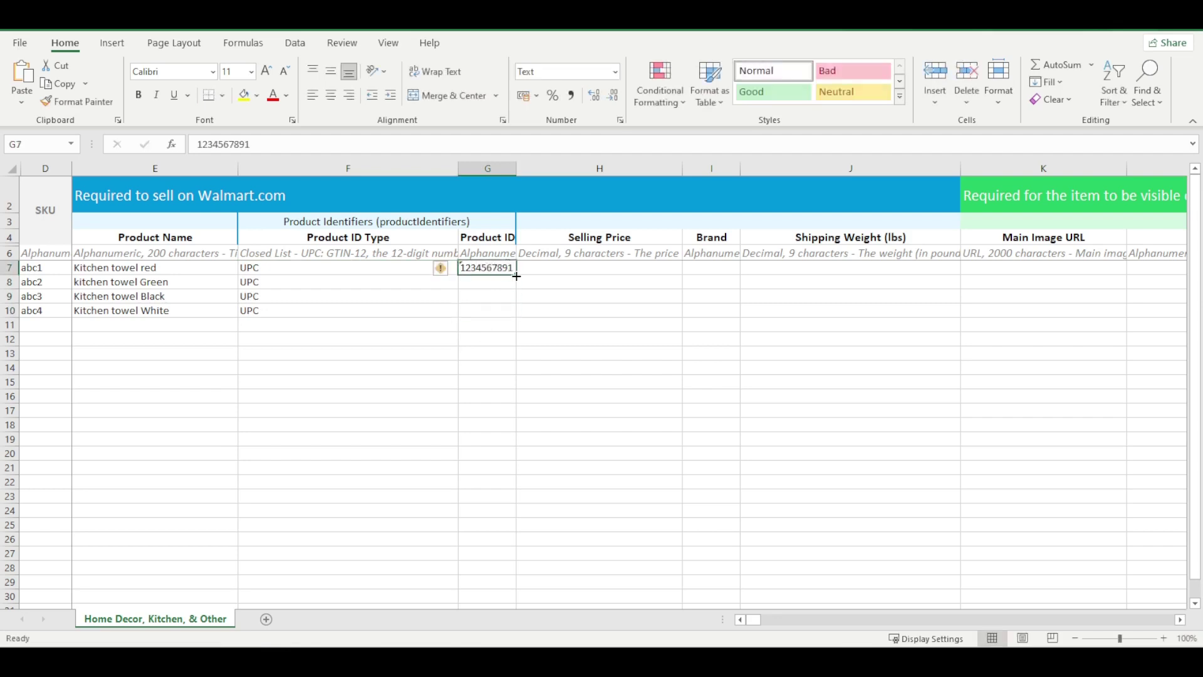
left_click_drag(515, 274, 515, 313)
left_click(596, 309)
- Give all four towels a selling price of 10 and brand XYZ
left_click(645, 272)
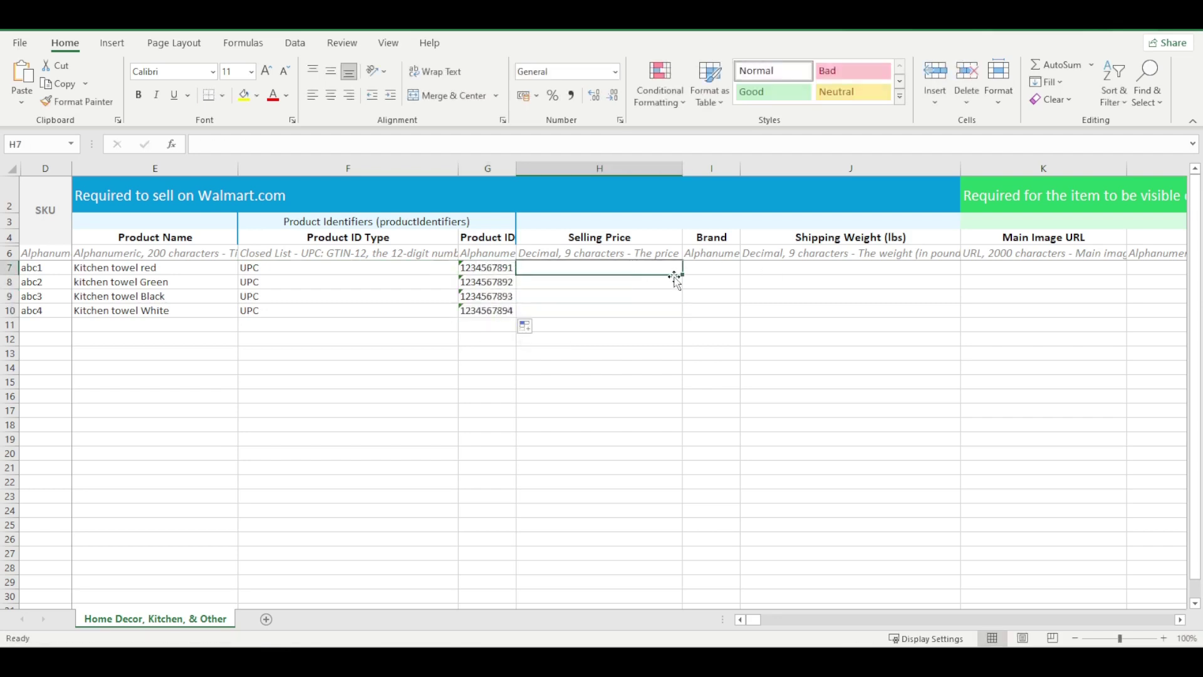
type("10")
key("Return")
left_click(599, 267)
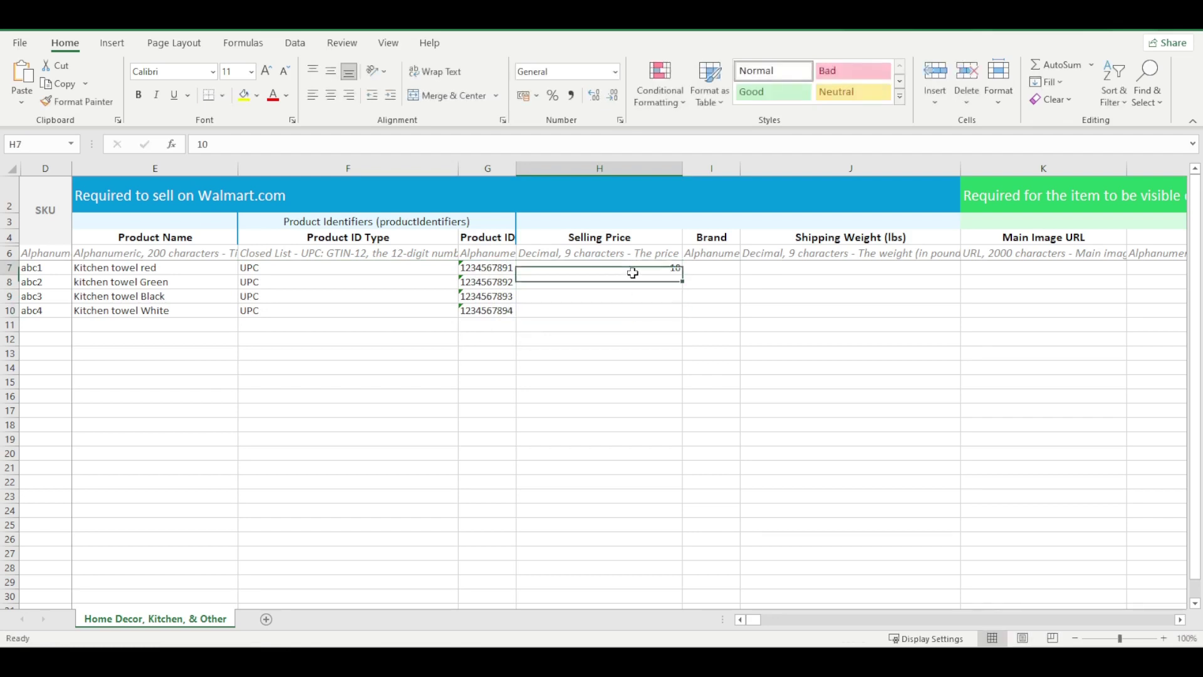
left_click_drag(683, 275, 683, 314)
left_click(732, 311)
left_click(729, 268)
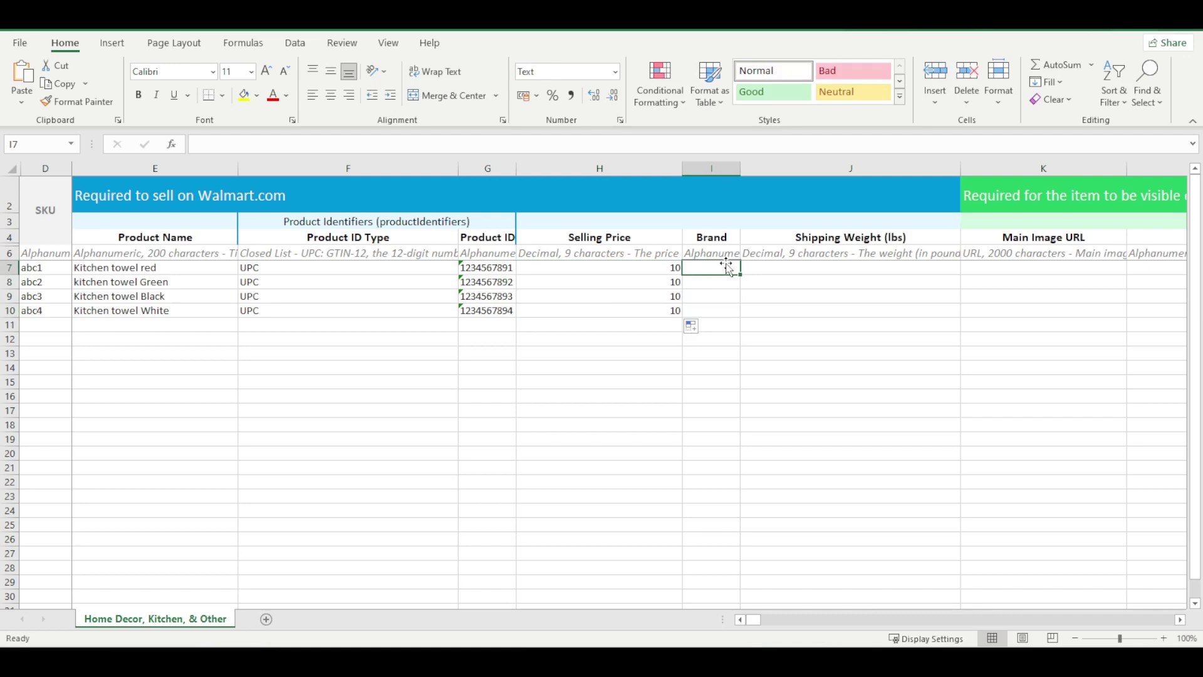
type("x")
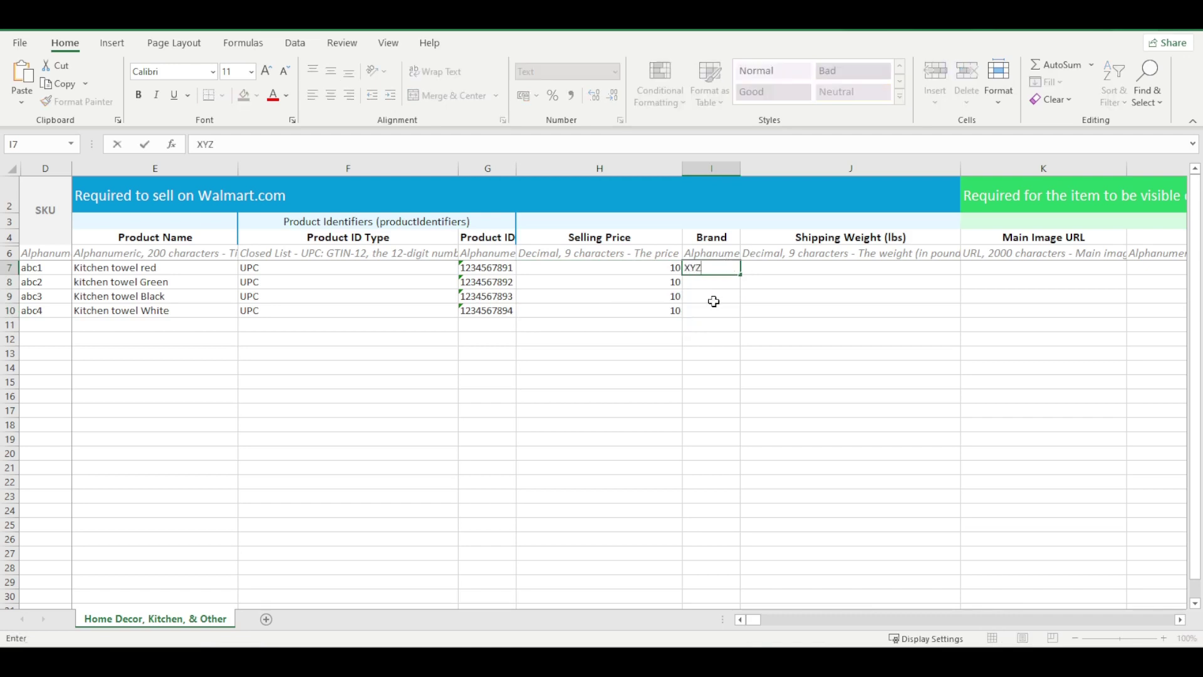
key("Return")
left_click(711, 267)
left_click_drag(741, 275, 740, 314)
- Set a shipping weight of 1 for all four towels
left_click(840, 256)
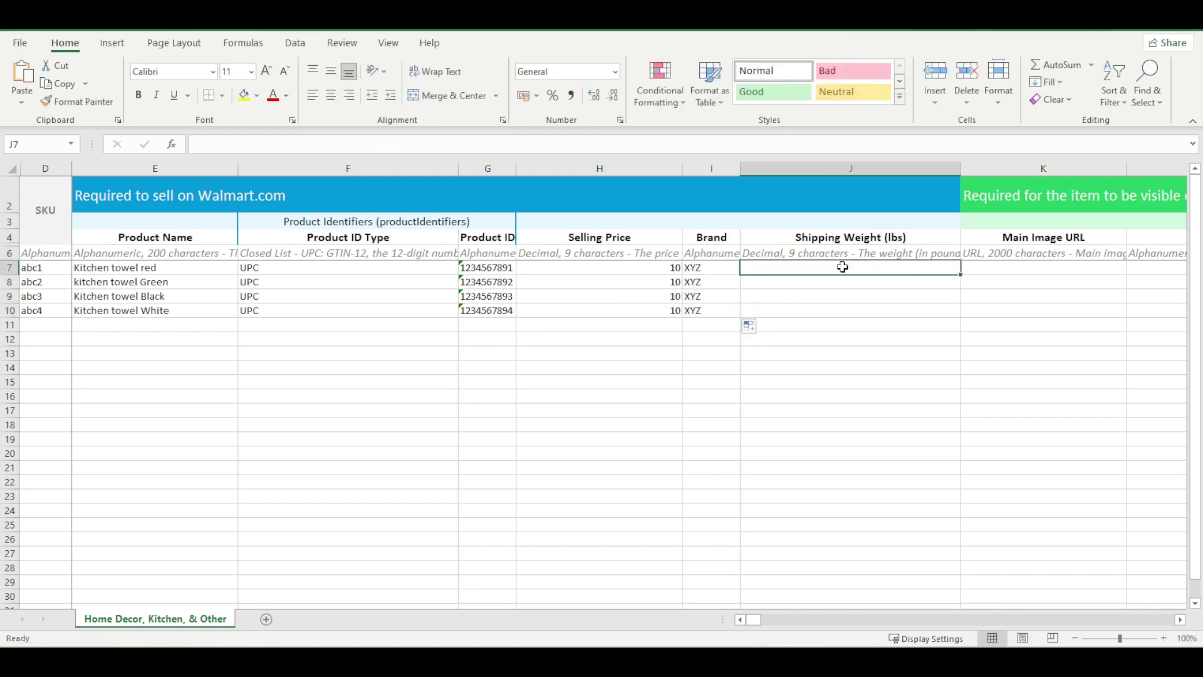
type("1")
key("Return")
left_click(851, 270)
left_click_drag(958, 275, 958, 313)
left_click(1044, 296)
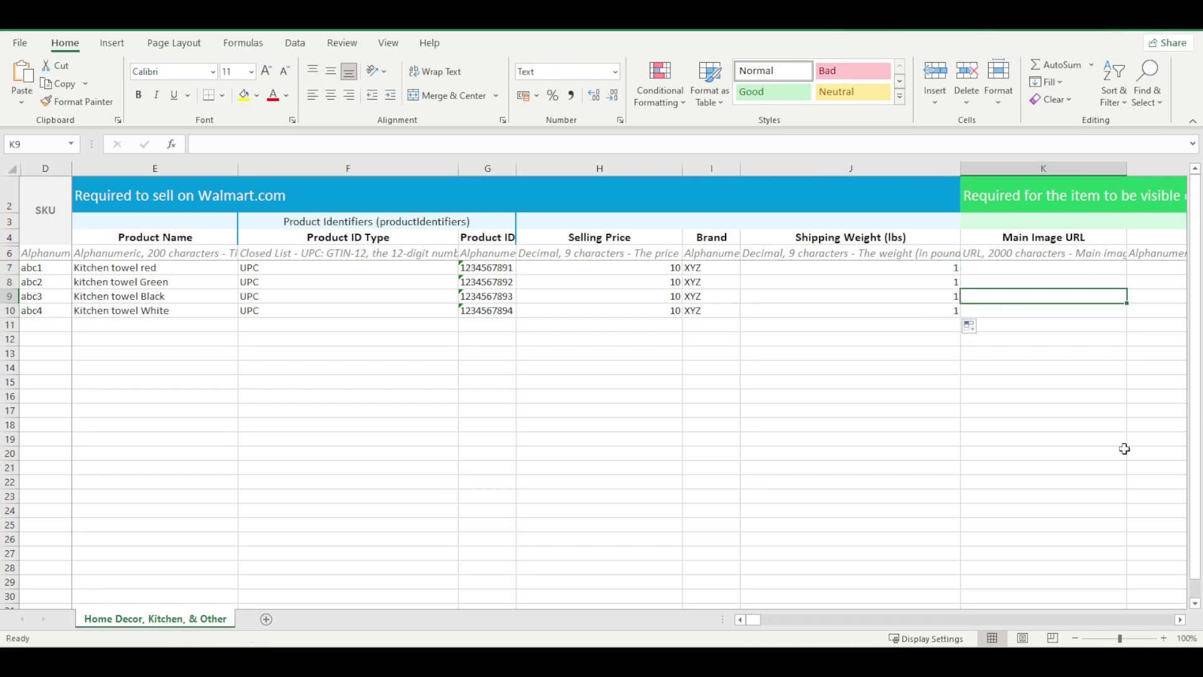
left_click(1180, 618)
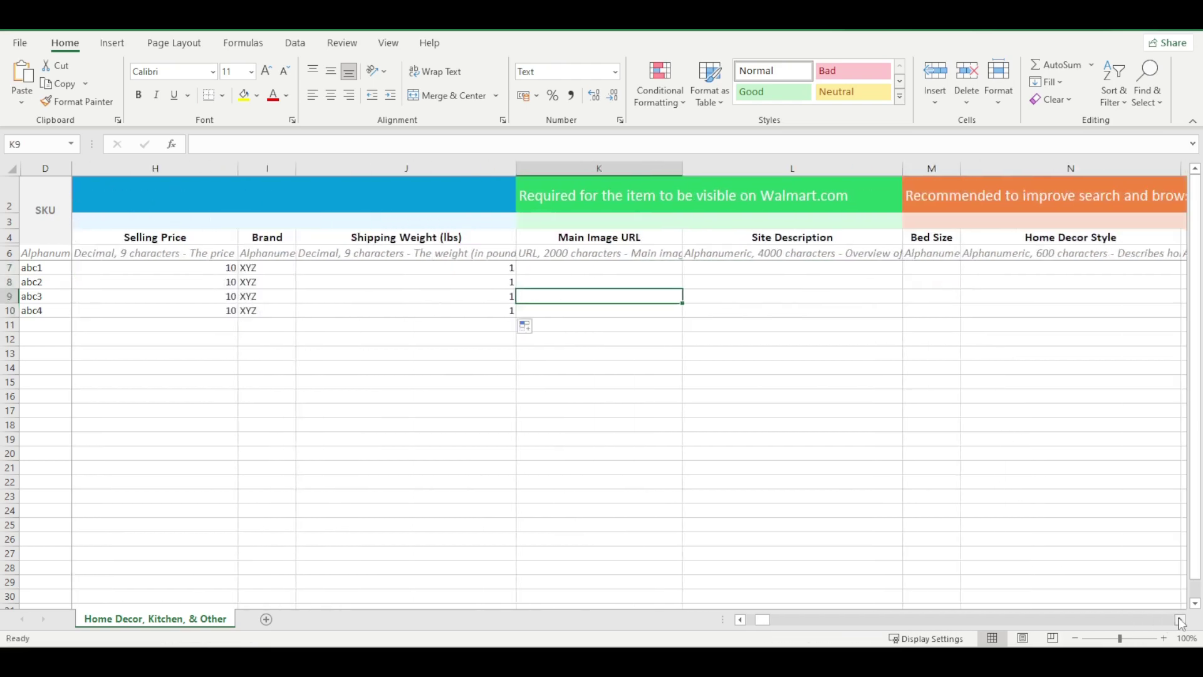
left_click(567, 271)
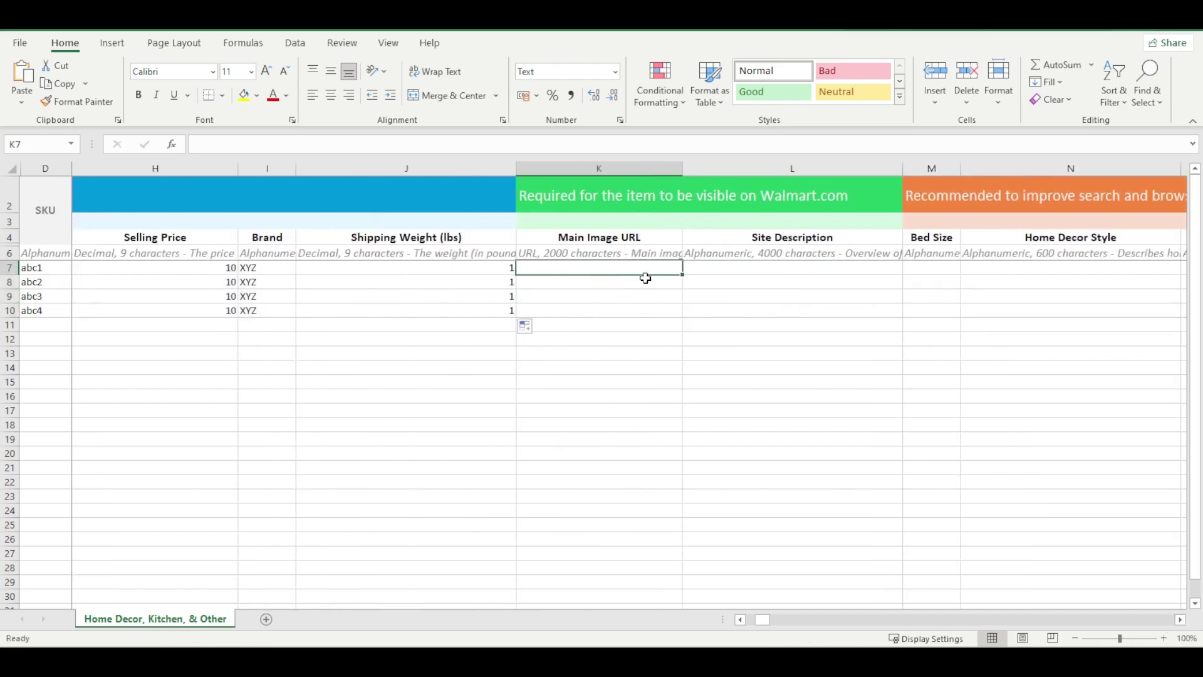
left_click(586, 310)
left_click(752, 283)
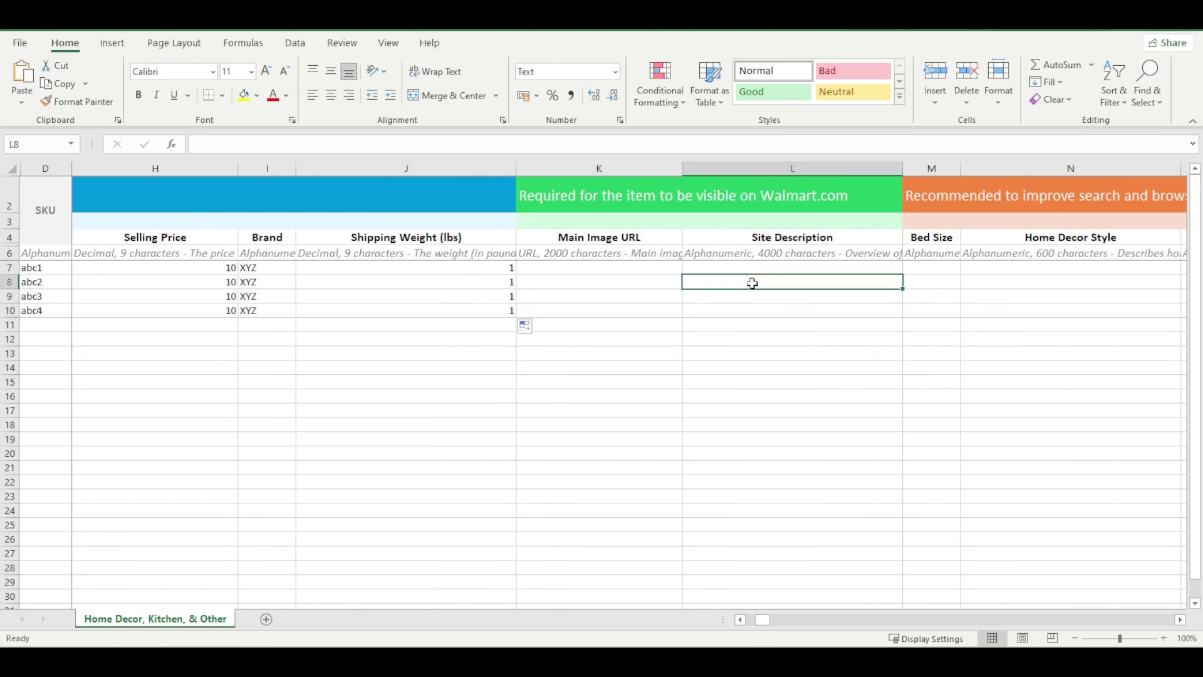
left_click(784, 238)
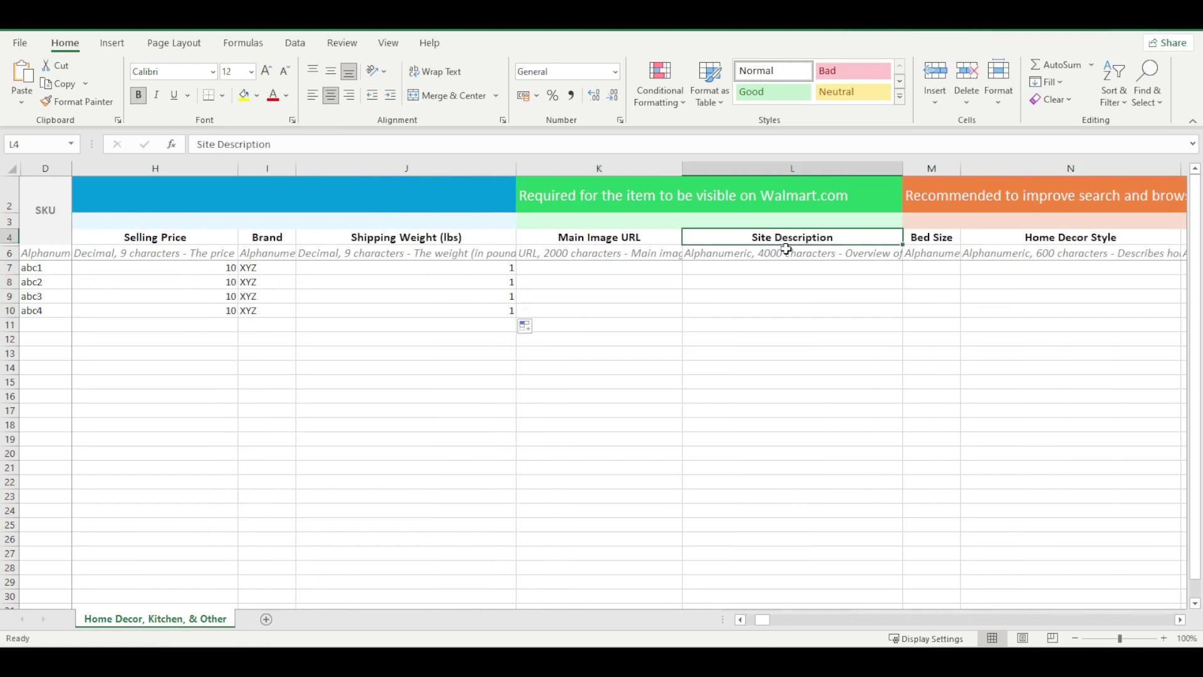
left_click(797, 271)
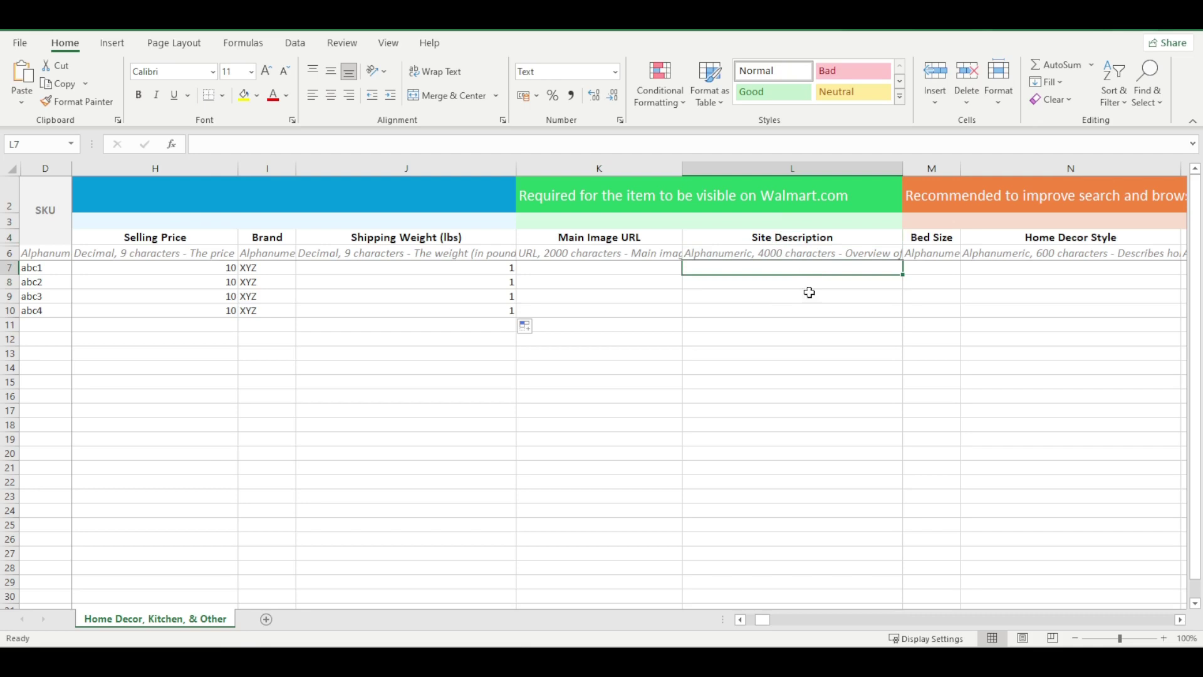
left_click(794, 296)
left_click(793, 272)
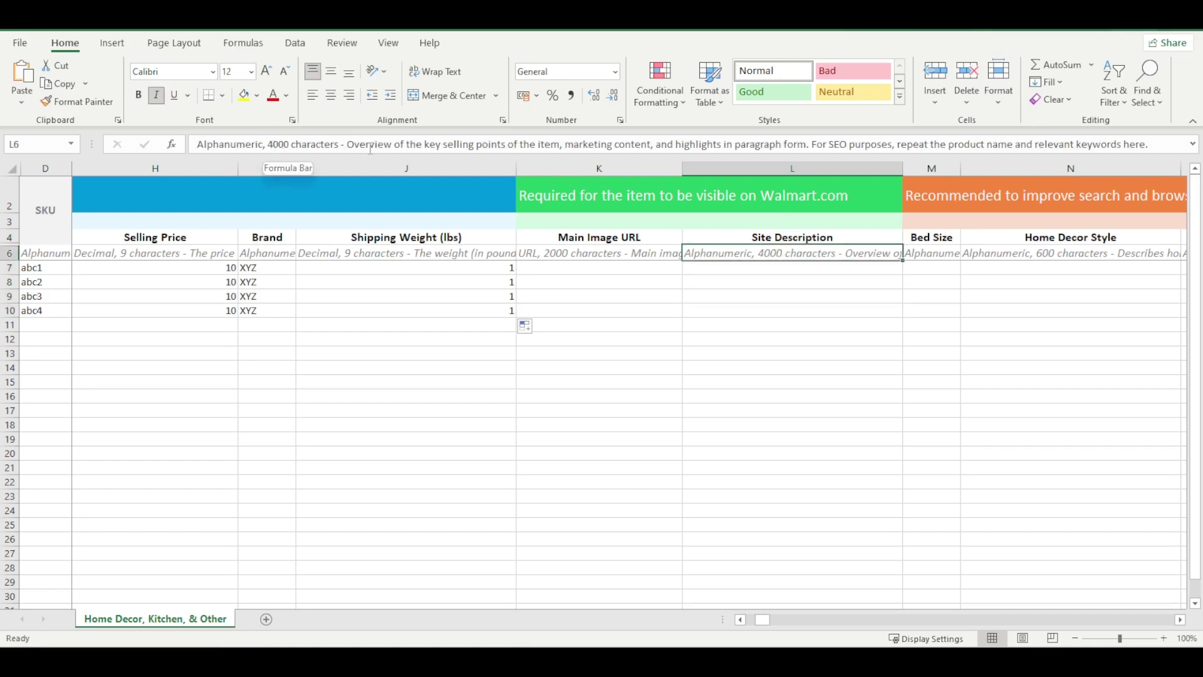
left_click(798, 336)
left_click(792, 283)
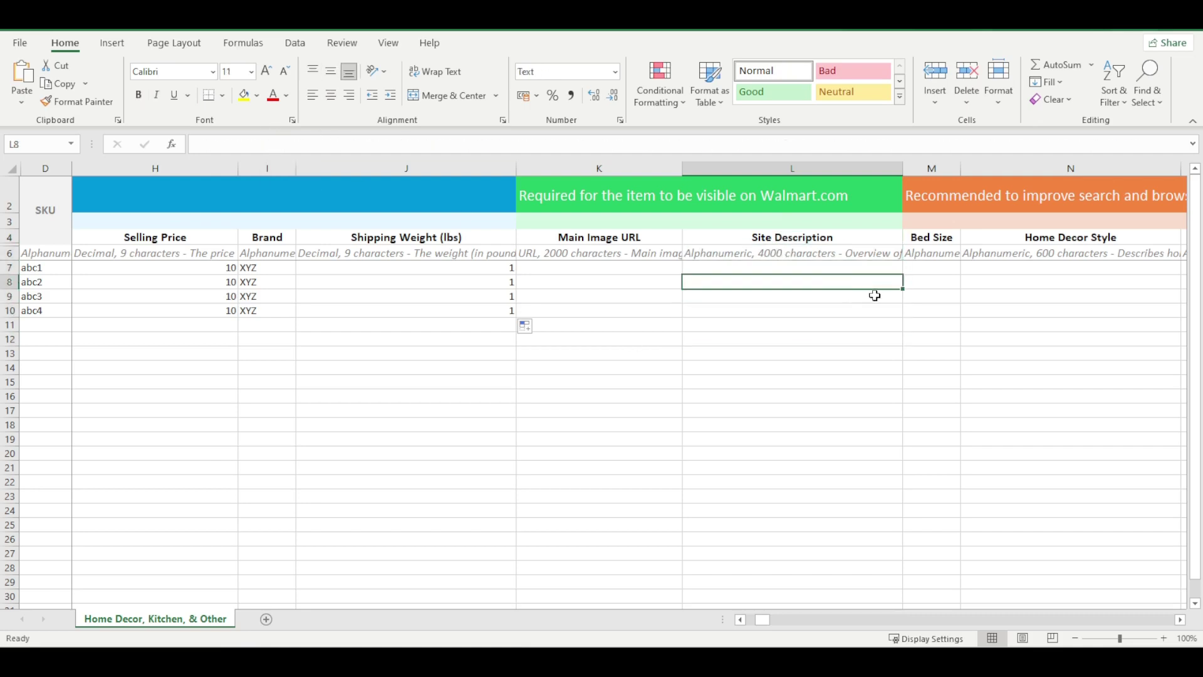
left_click(931, 168)
left_click(926, 273)
left_click(926, 297)
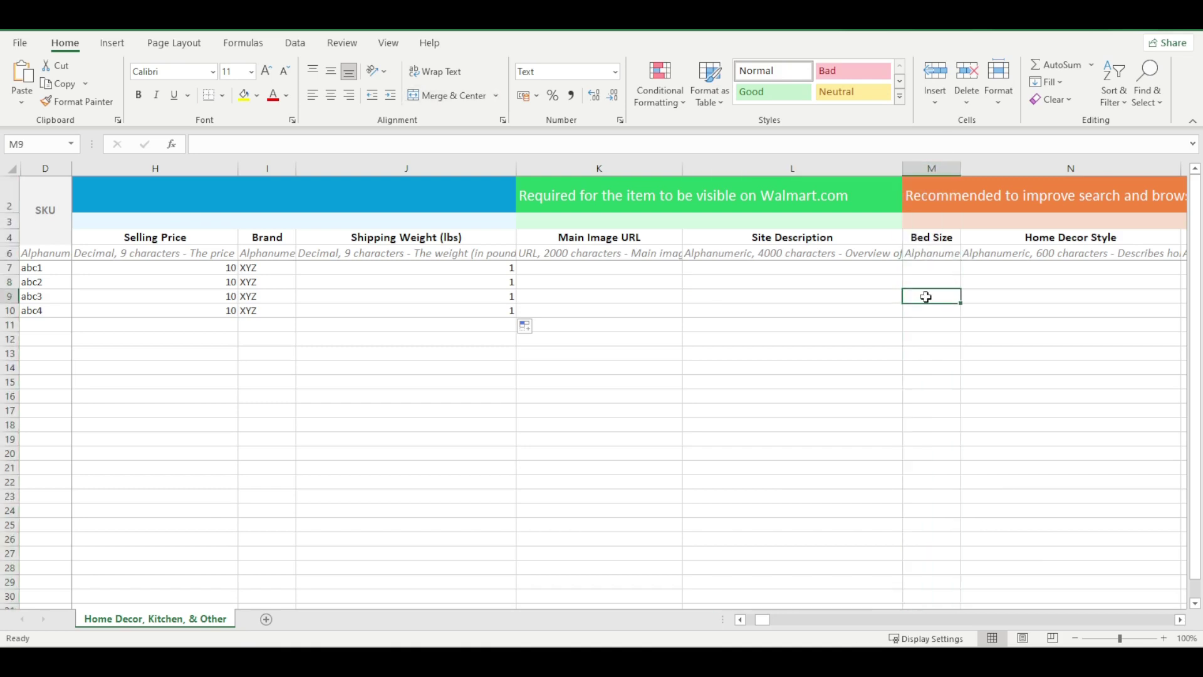
left_click(937, 272)
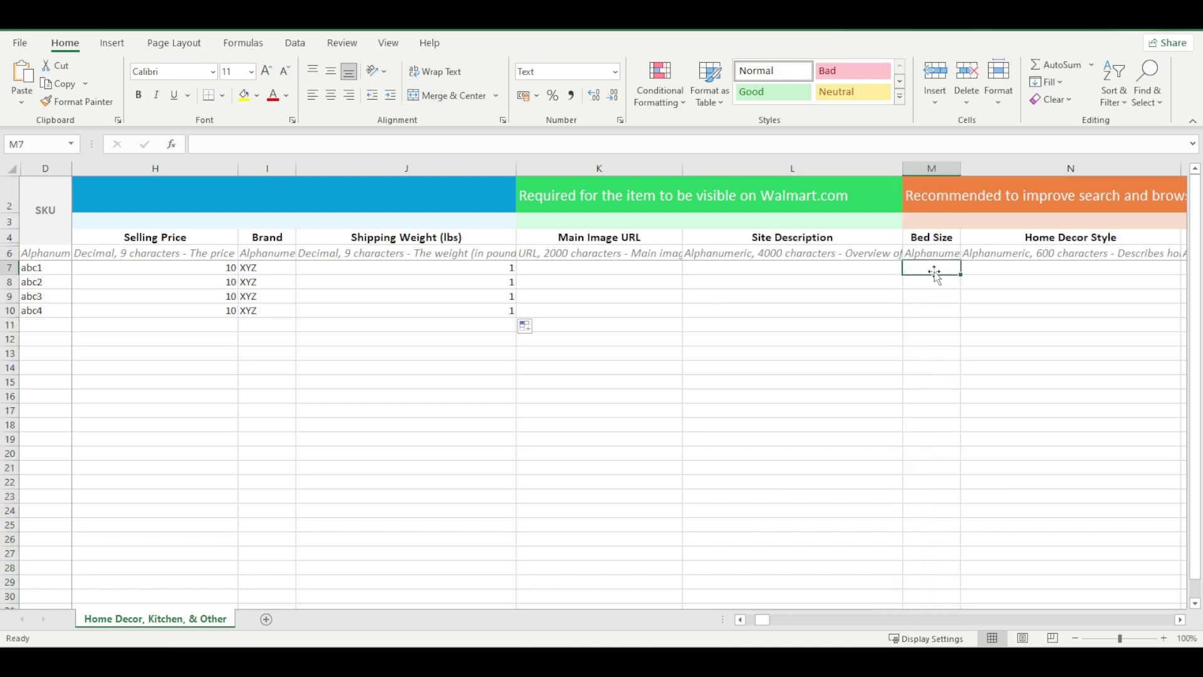
left_click(1179, 619)
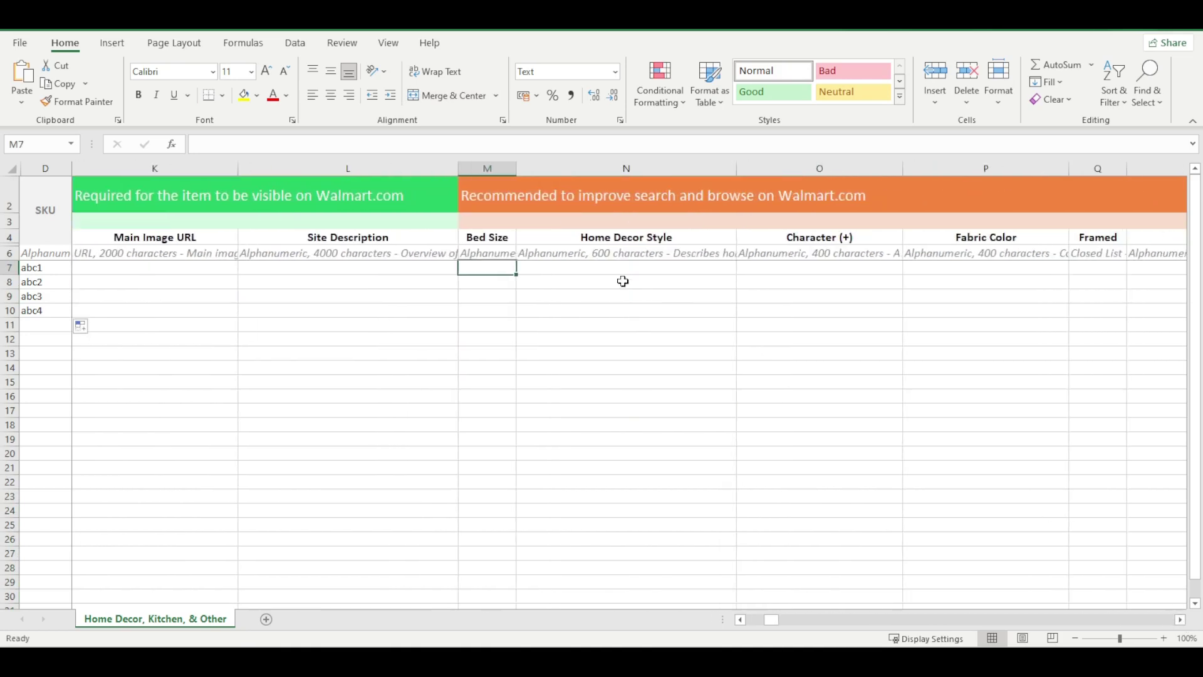
left_click(623, 269)
left_click(720, 282)
left_click(673, 299)
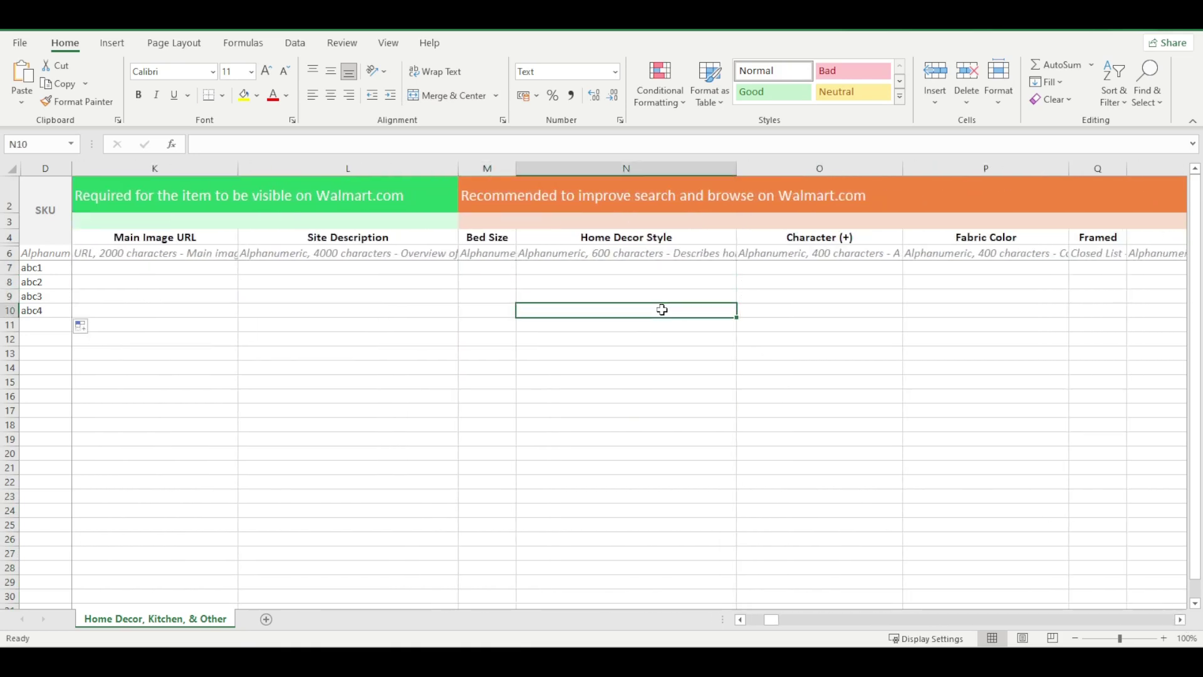
left_click(683, 273)
left_click(664, 295)
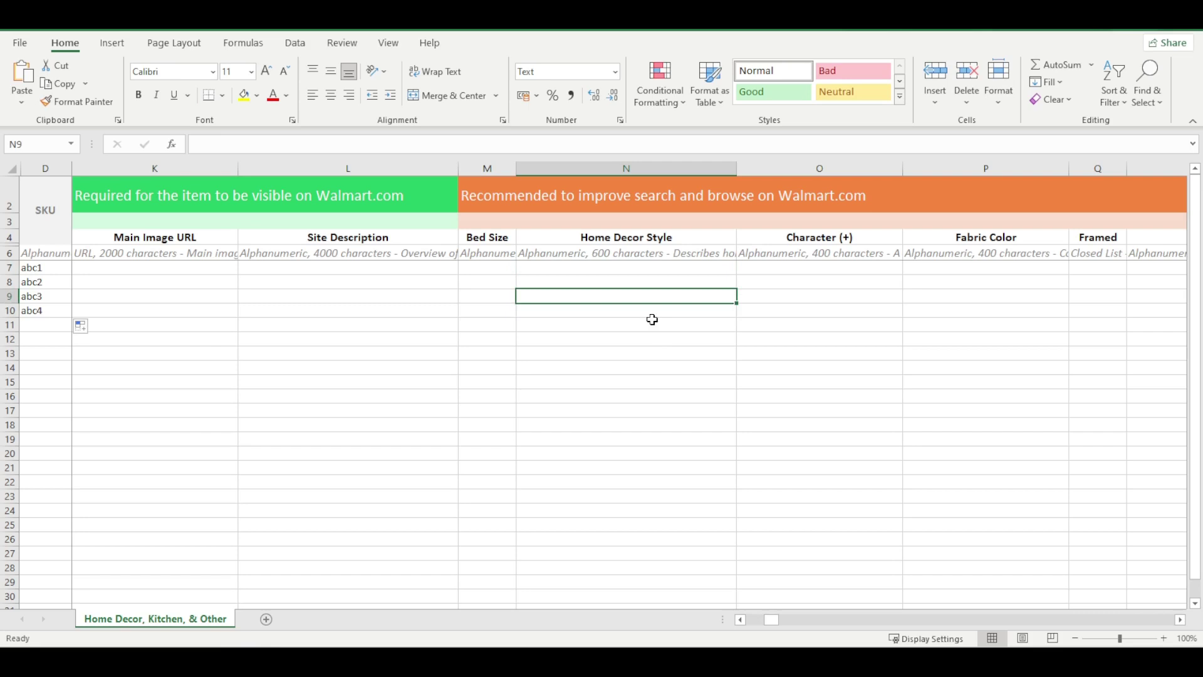
left_click(653, 314)
left_click(804, 310)
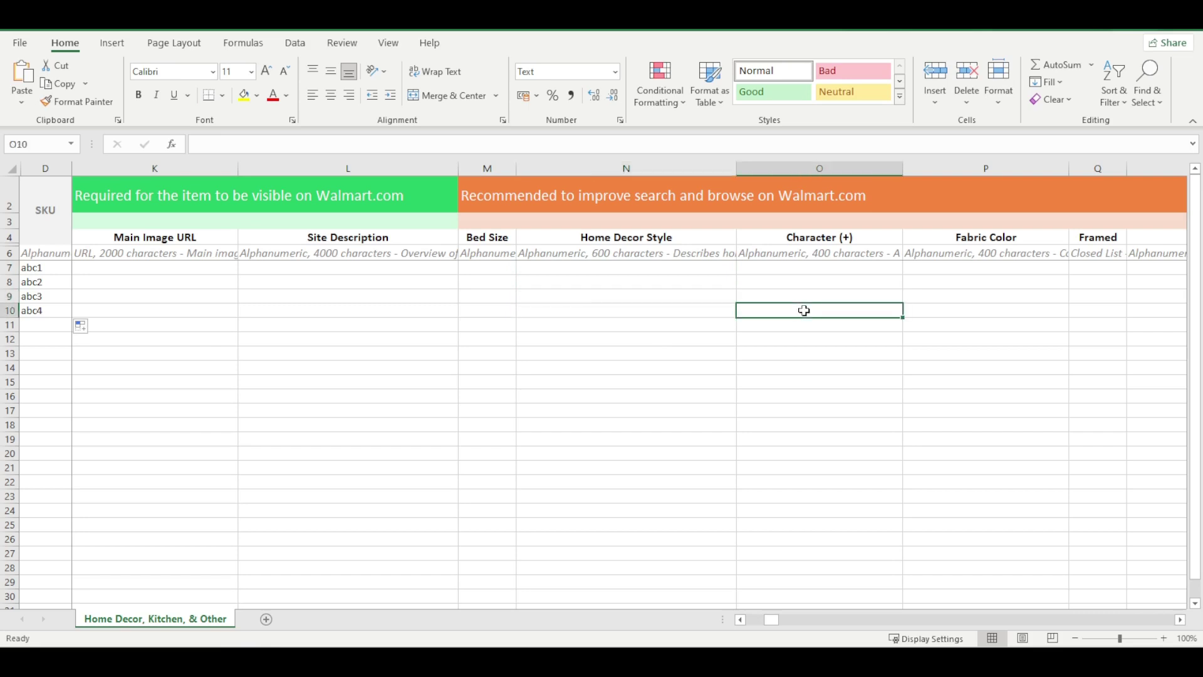
left_click(950, 310)
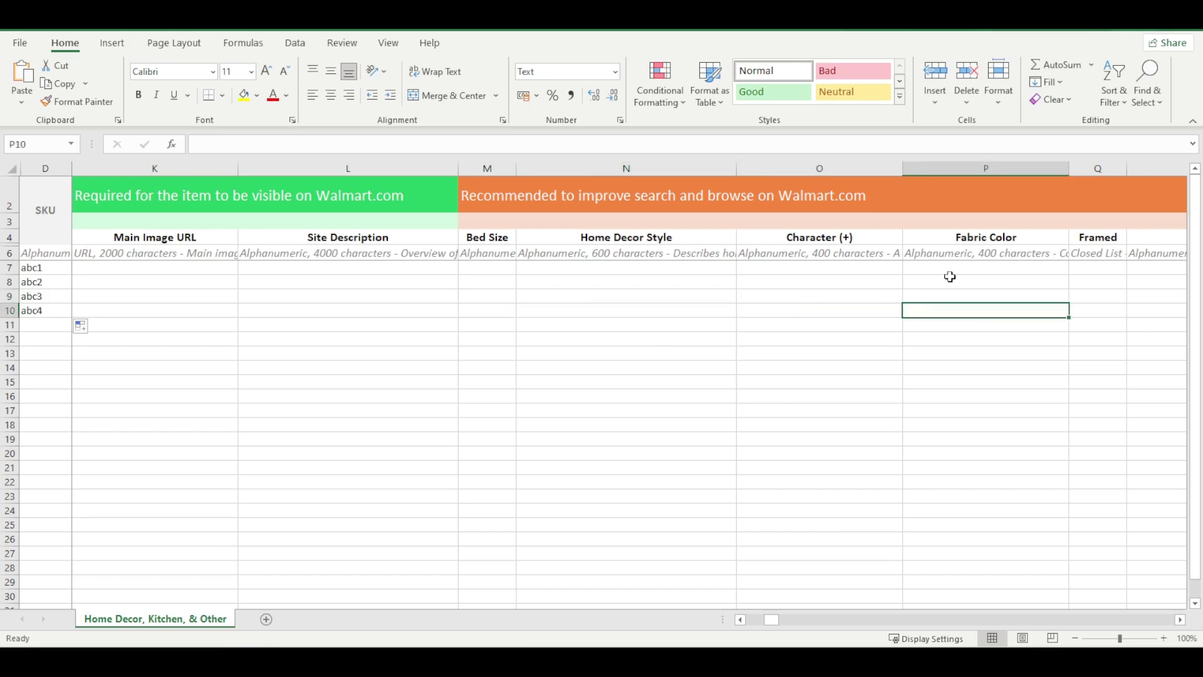
left_click(950, 275)
left_click(1027, 270)
- Set Shape to Rectangular for all four towel SKUs
key("Right")
key("Right")
key("Right")
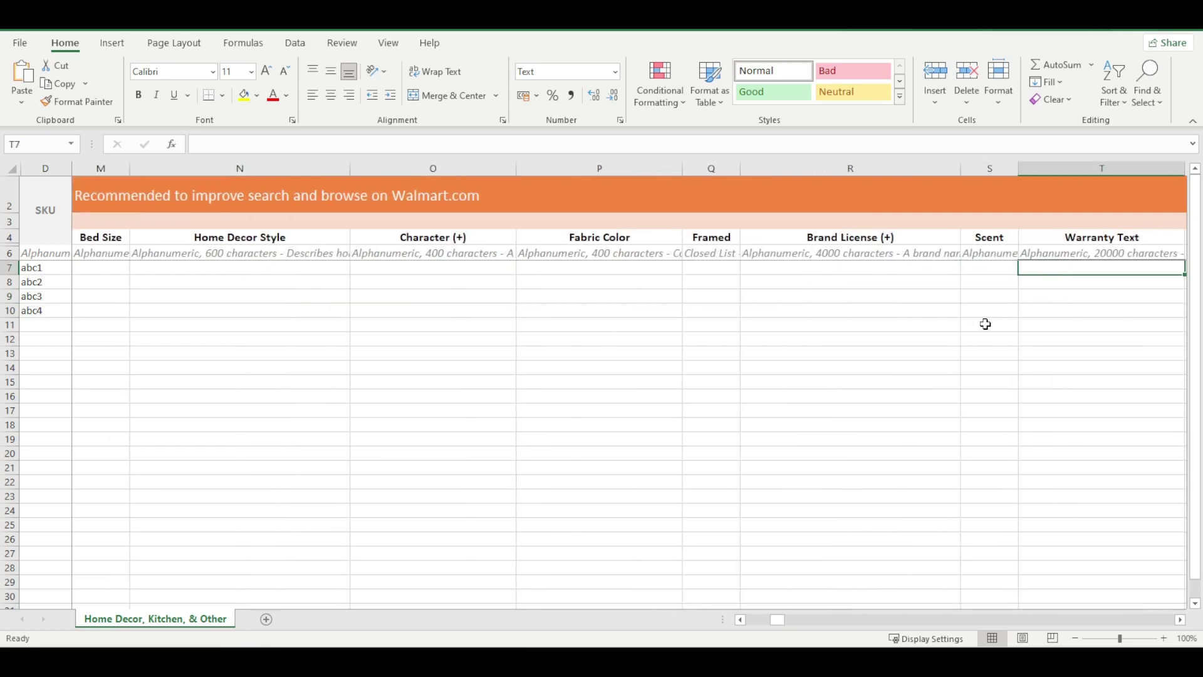
scroll(991, 325, "right", 3)
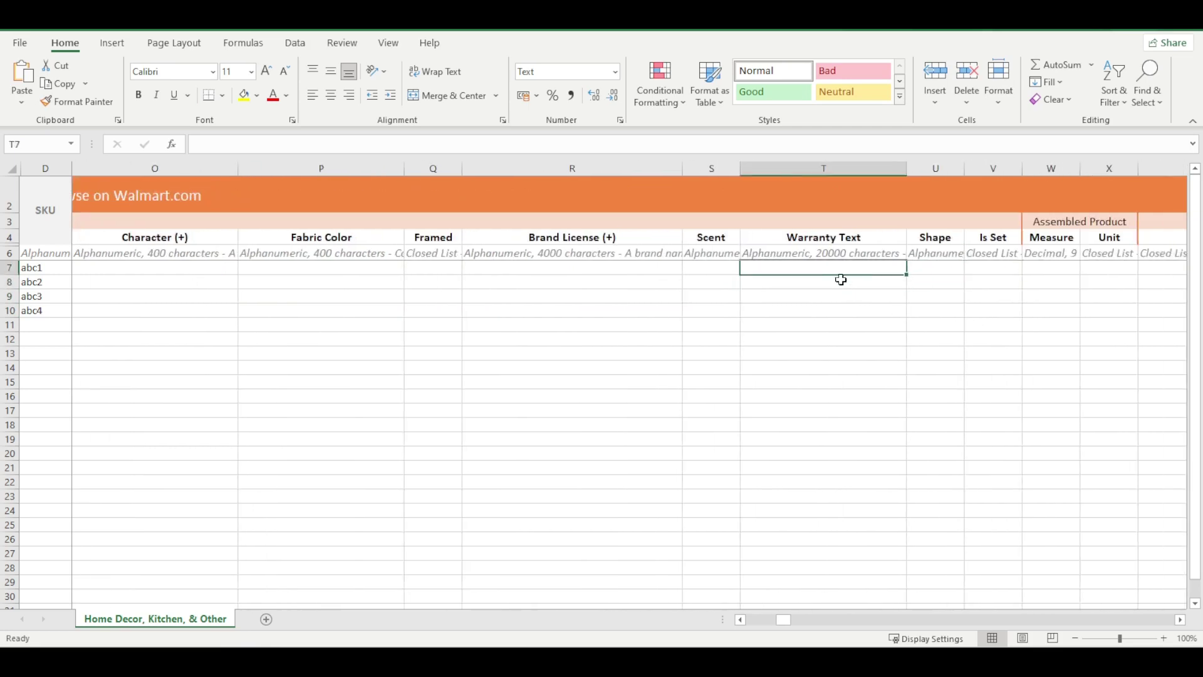
key("Right")
type("Rec")
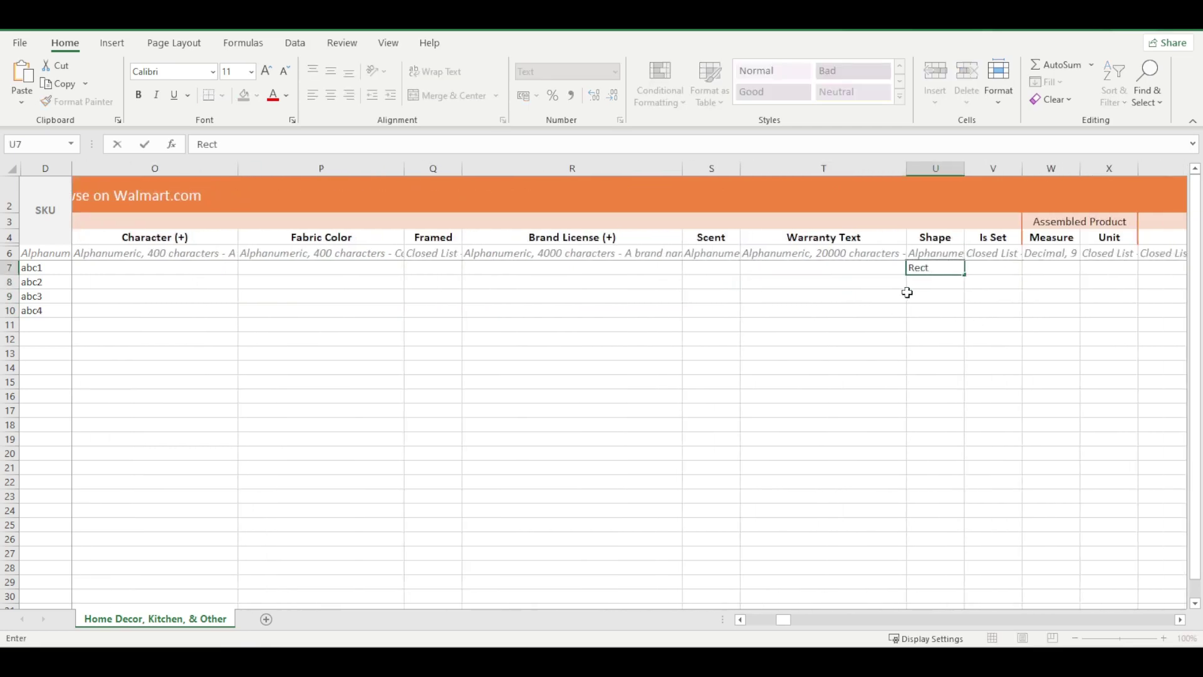
type("angular")
key("ctrl+Return")
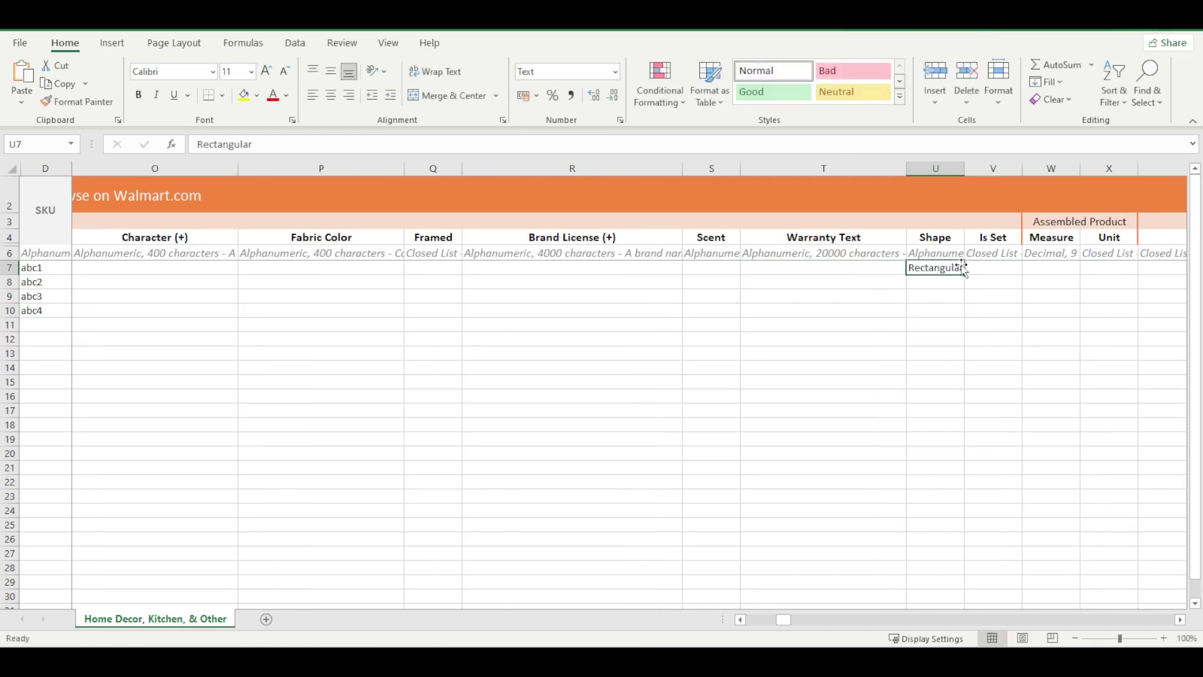
left_click_drag(963, 274, 963, 310)
- Mark Is Set as No for all four towel SKUs
left_click(993, 268)
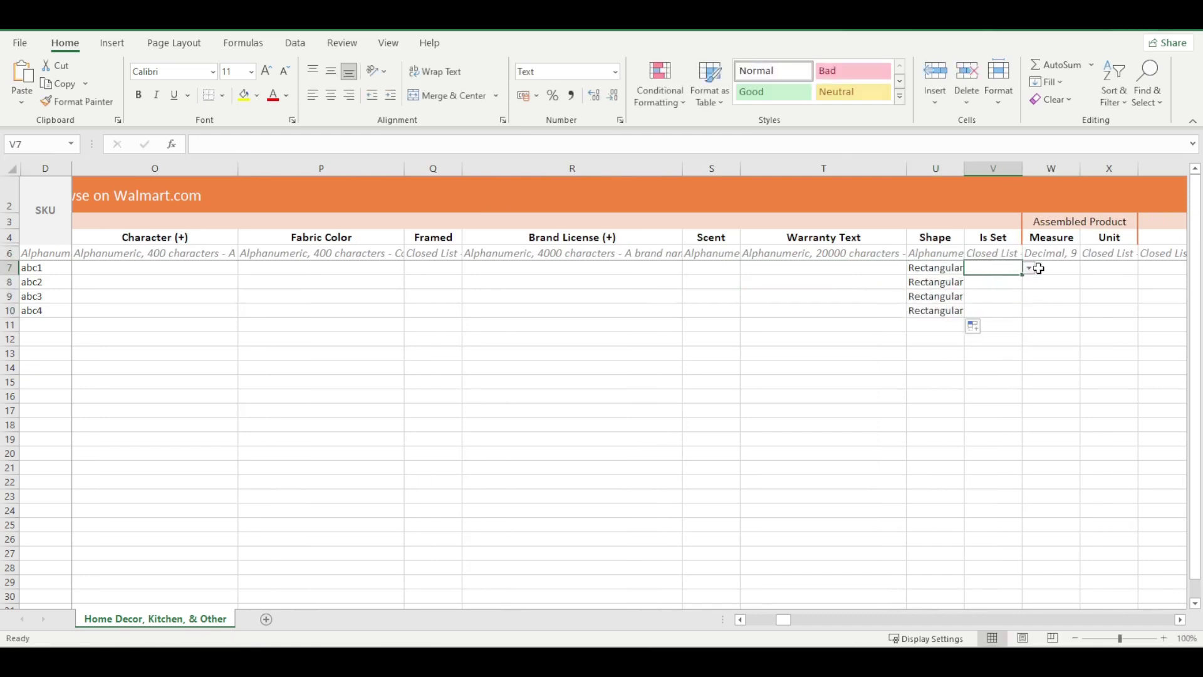
left_click(1031, 273)
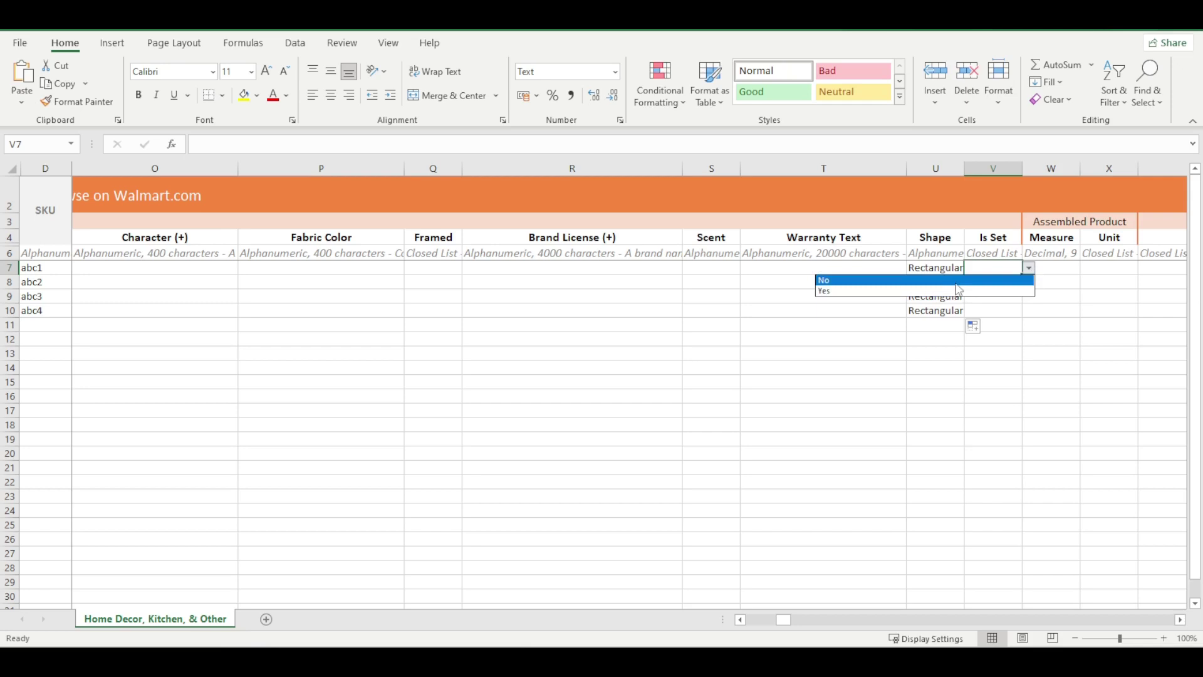
left_click(978, 294)
left_click_drag(1022, 275, 1022, 313)
- Look at abc1's Unit choices and leave the Unit cell empty
left_click(1104, 311)
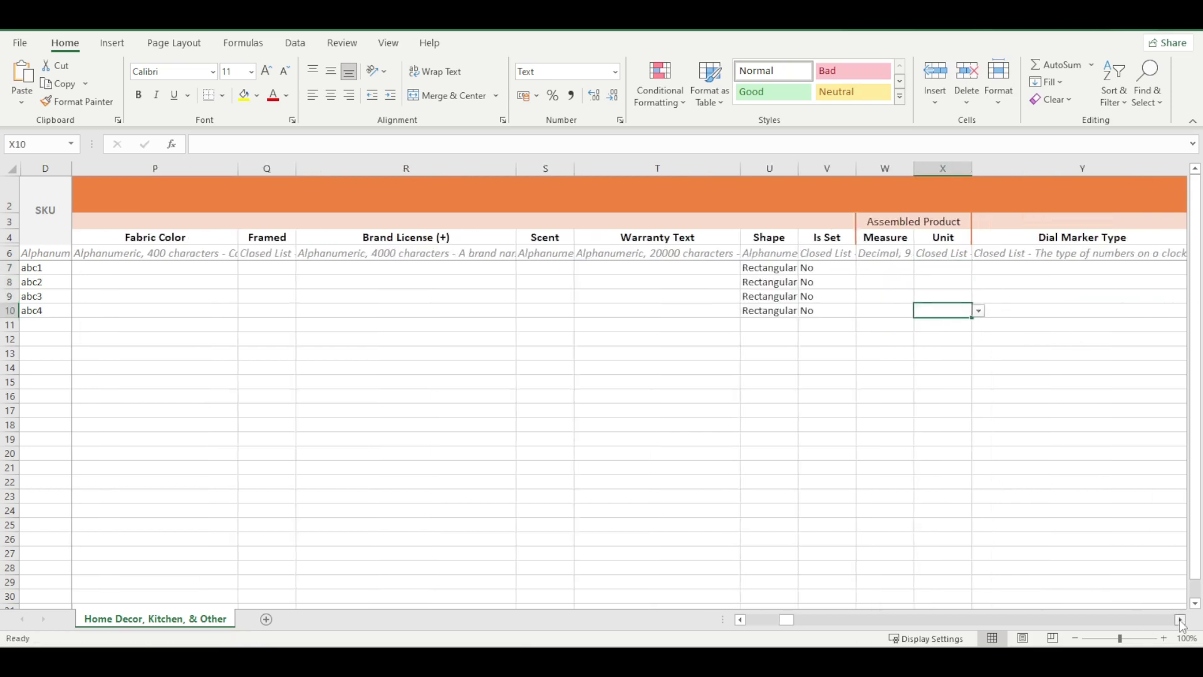
scroll(1178, 619, "right", 5)
left_click(383, 269)
left_click(440, 268)
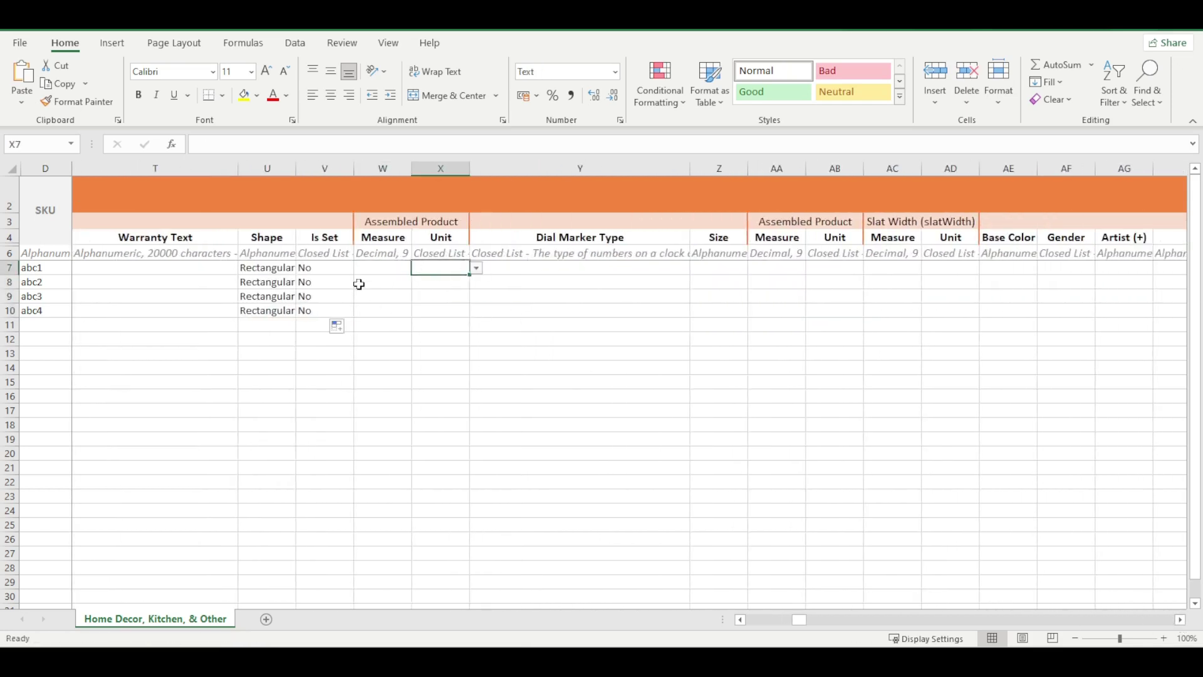
left_click(376, 272)
left_click(440, 268)
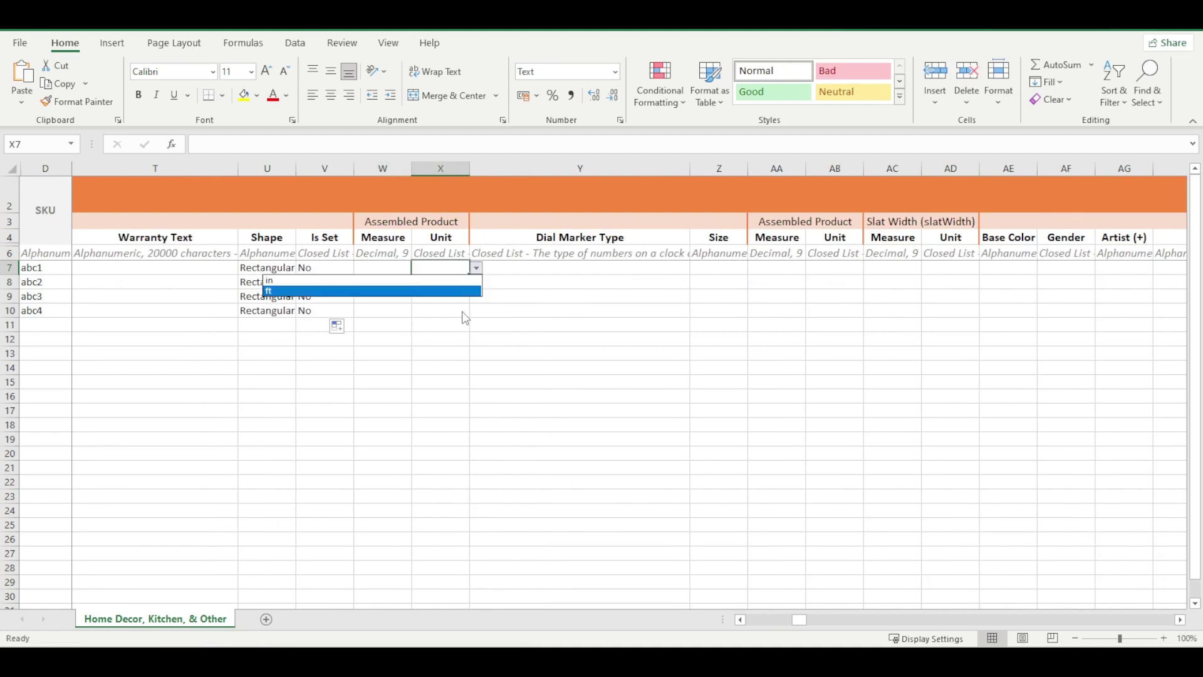
key("Escape")
left_click(673, 293)
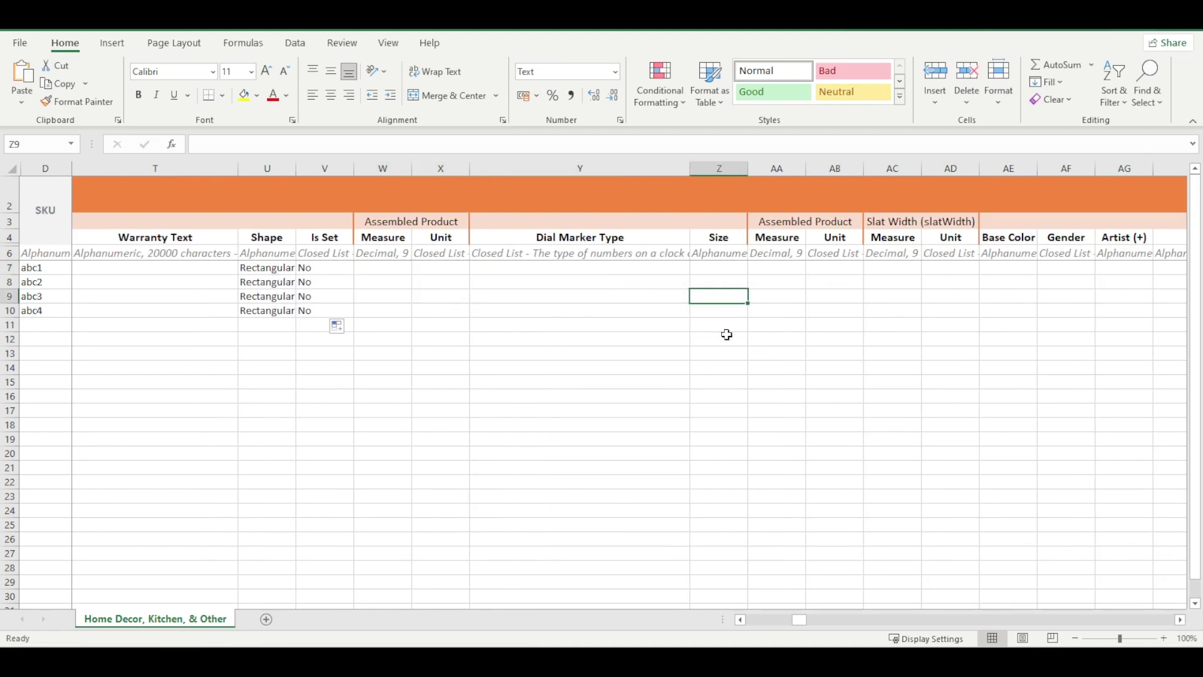
- Move right through the attribute columns to abc1's Variant Group ID cell
key("Right")
key("Right")
key("Right")
key("Right")
key("Right")
key("Right")
key("Right")
key("Right")
key("Right")
key("Right")
key("Right")
key("Right")
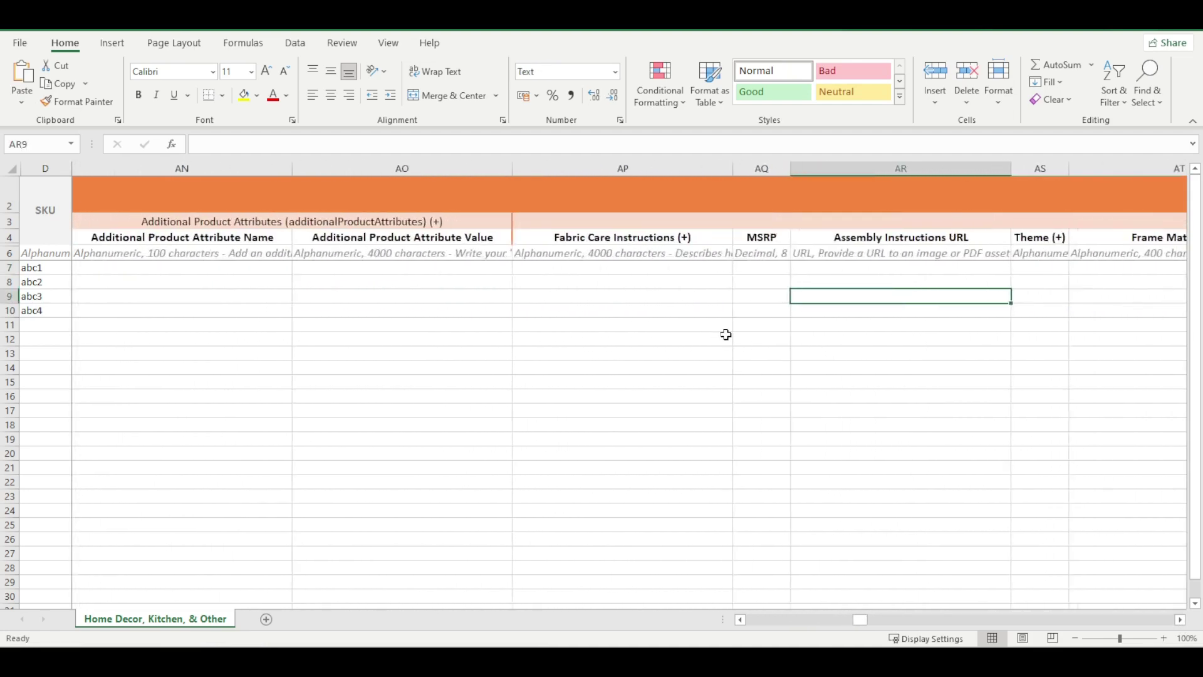
key("Right")
key("Right")
key("Right")
key("Right")
key("Right")
key("Right")
key("Right")
key("Right")
key("Right")
key("Right")
key("Right")
key("Right")
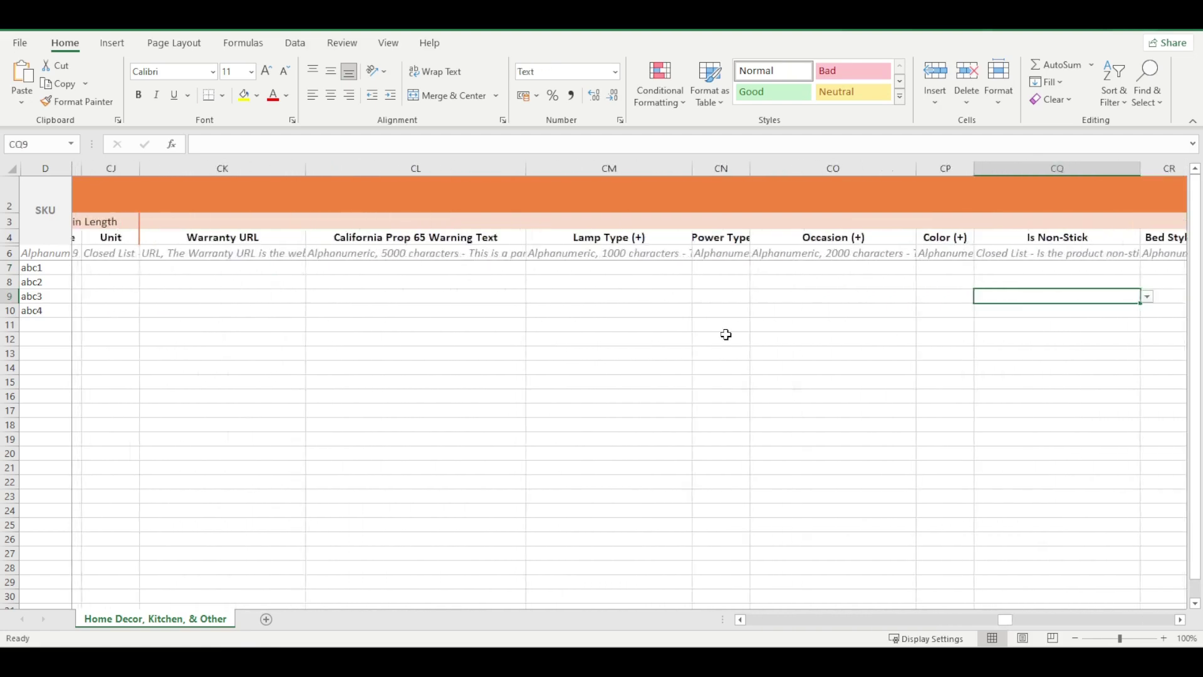
key("Right")
key("Right")
key("Right")
key("Right")
key("Right")
key("Right")
key("Right")
key("Right")
key("Right")
key("Right")
key("Right")
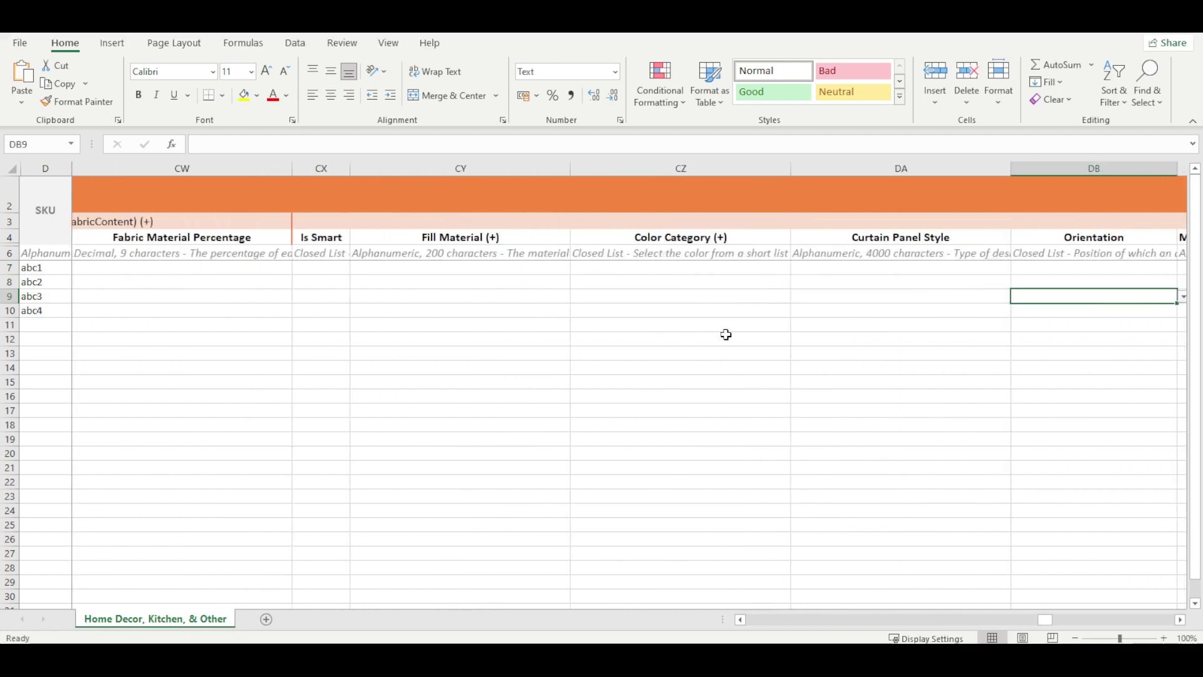
key("Right")
key("Right")
key("Right")
key("Right")
key("Right")
key("Right")
key("Right")
key("Right")
key("Right")
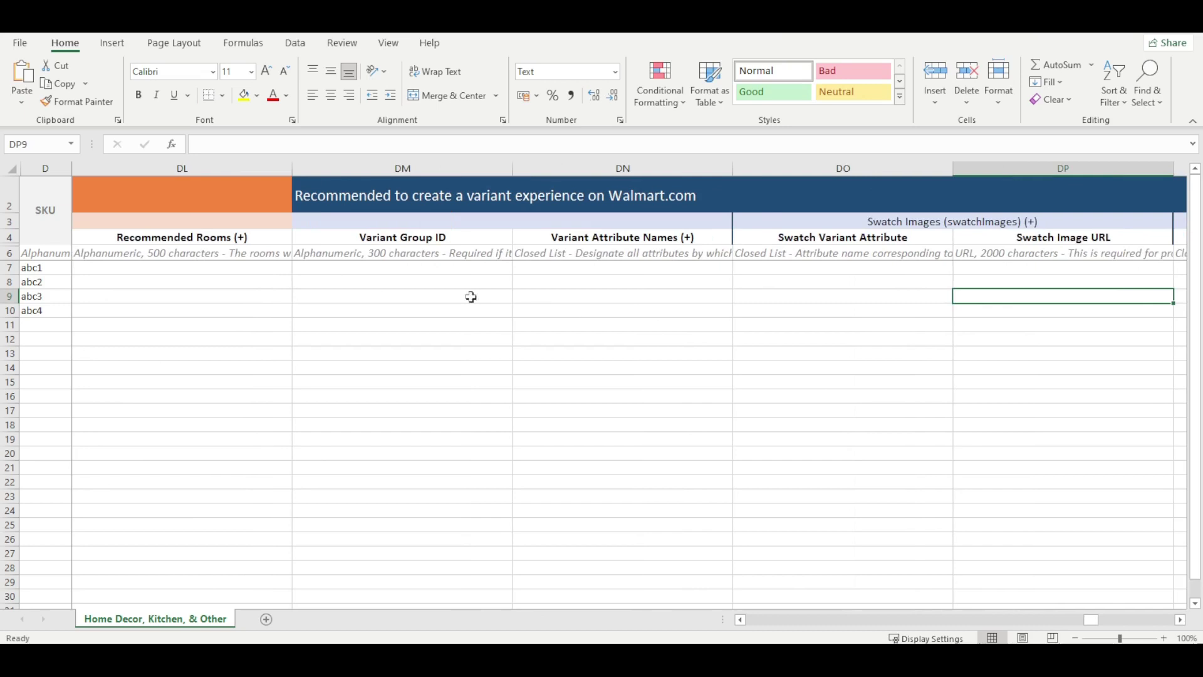
left_click(433, 268)
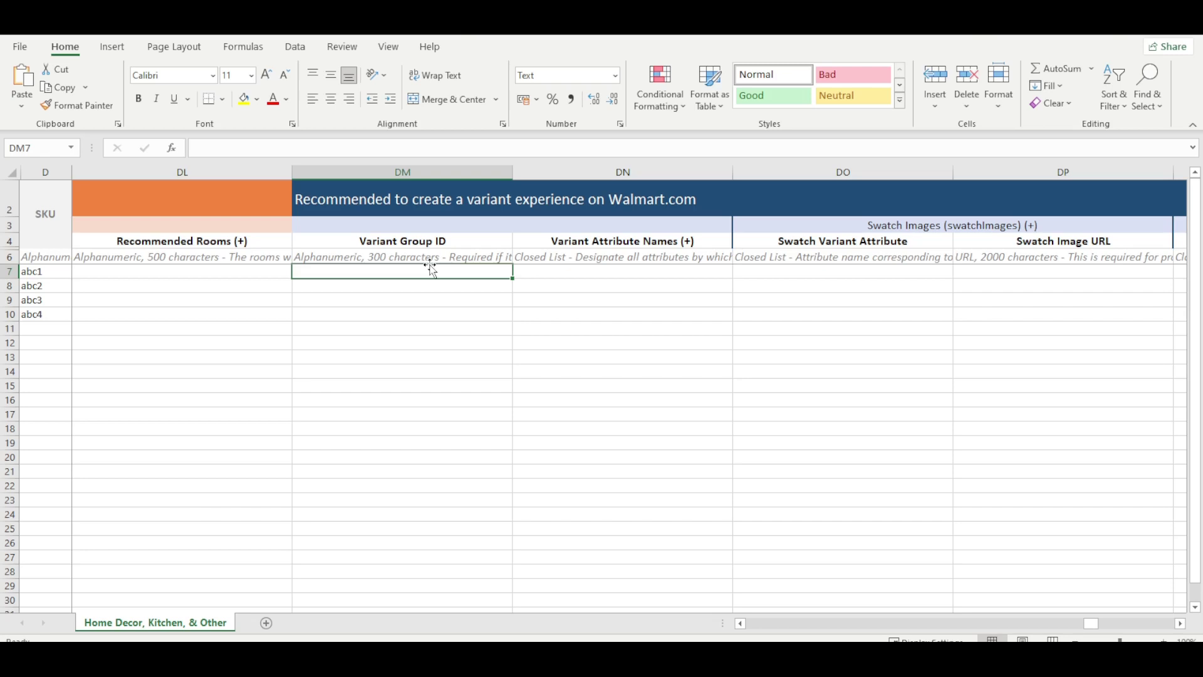
type("t")
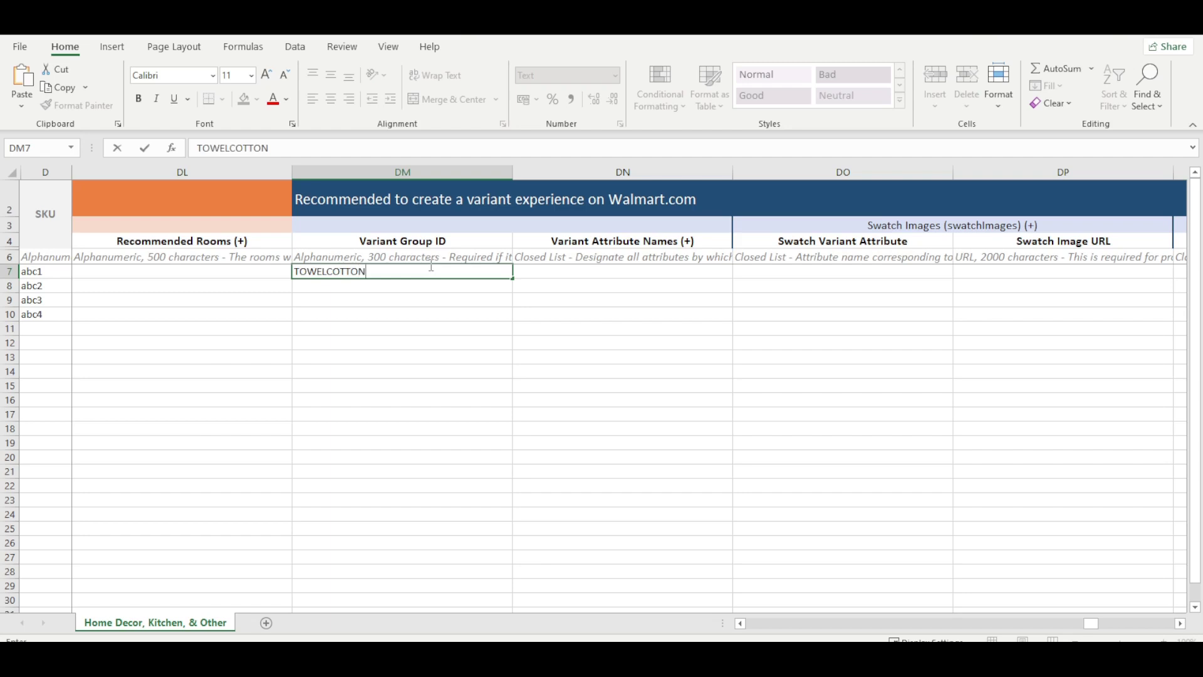
- Enter TOWELCOTTON as abc1's Variant Group ID and fill it down to abc4
key("ctrl+Return")
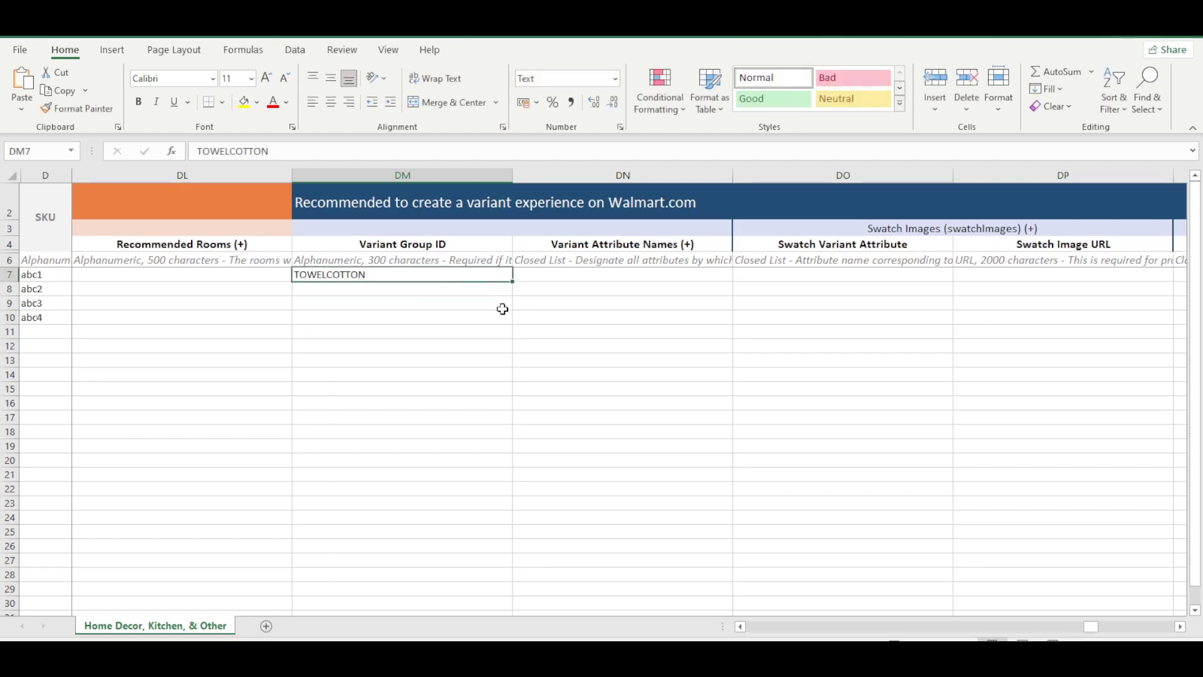
left_click_drag(513, 279, 512, 316)
left_click(720, 316)
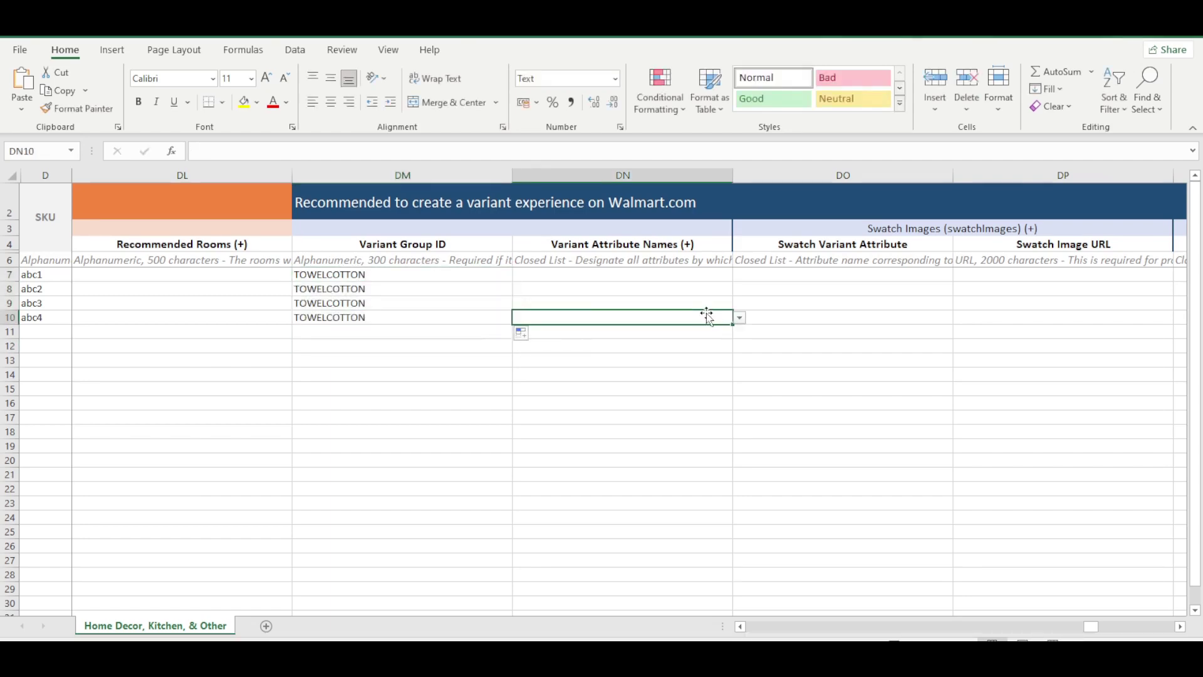
- Duplicate the Variant Attribute Names column, headed 'Variant Attribute Names 1 (+)'
left_click(622, 175)
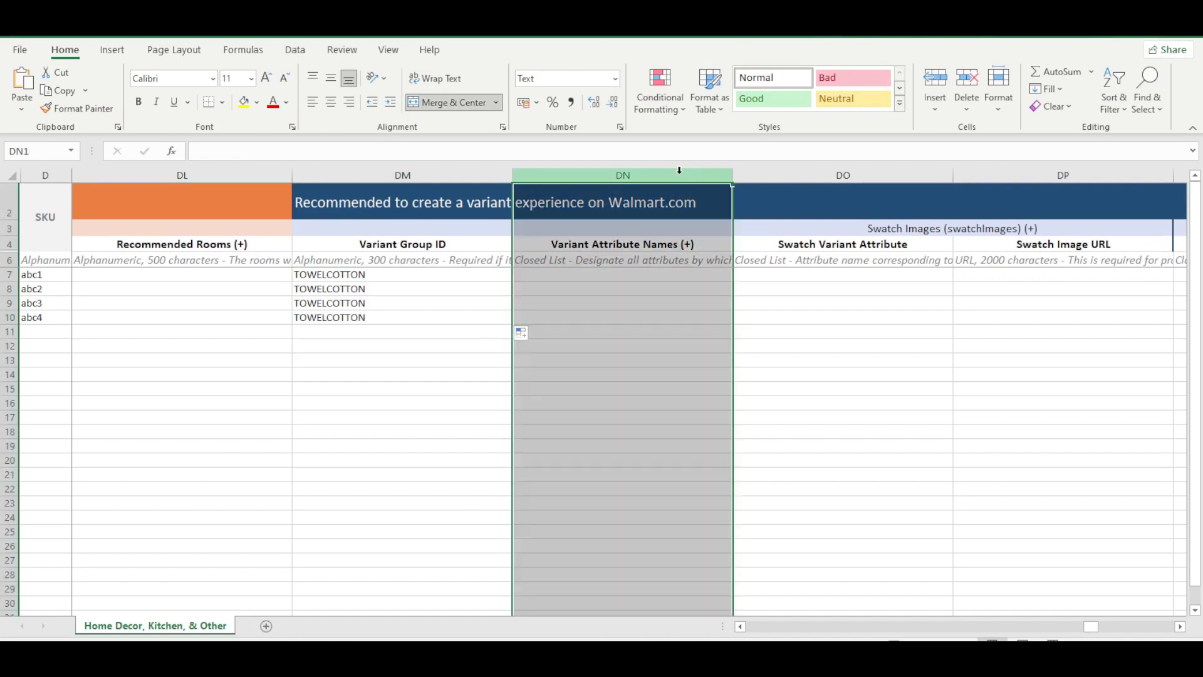
right_click(659, 178)
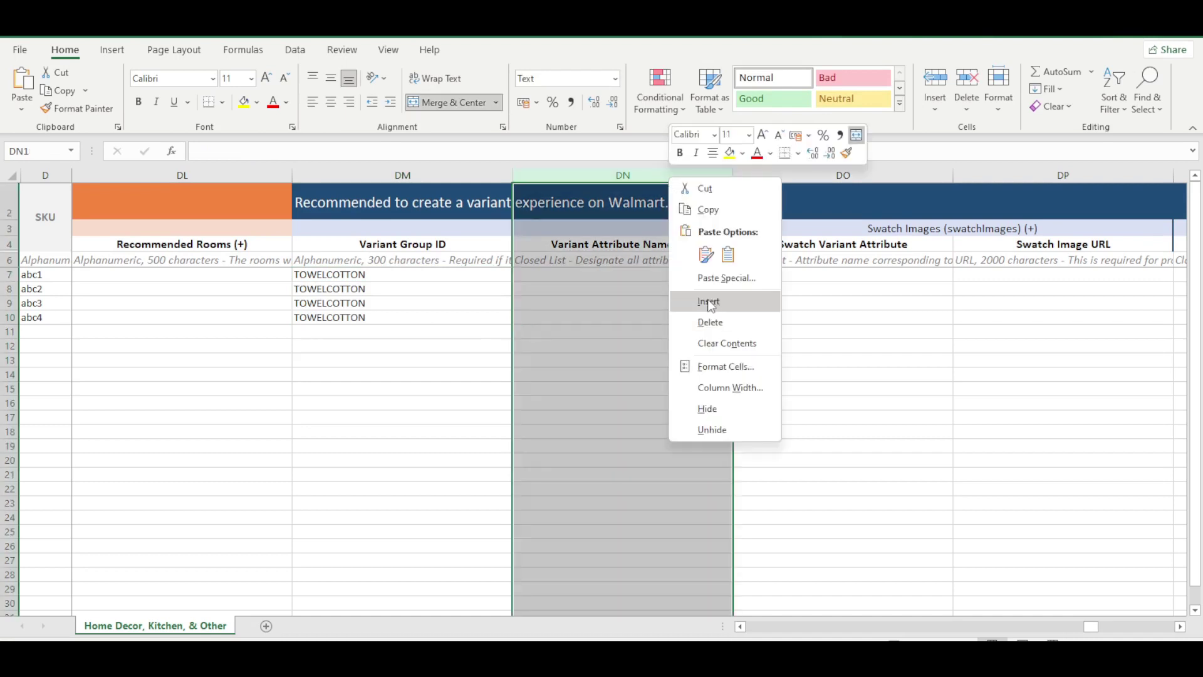
left_click(648, 173)
right_click(649, 176)
left_click(691, 317)
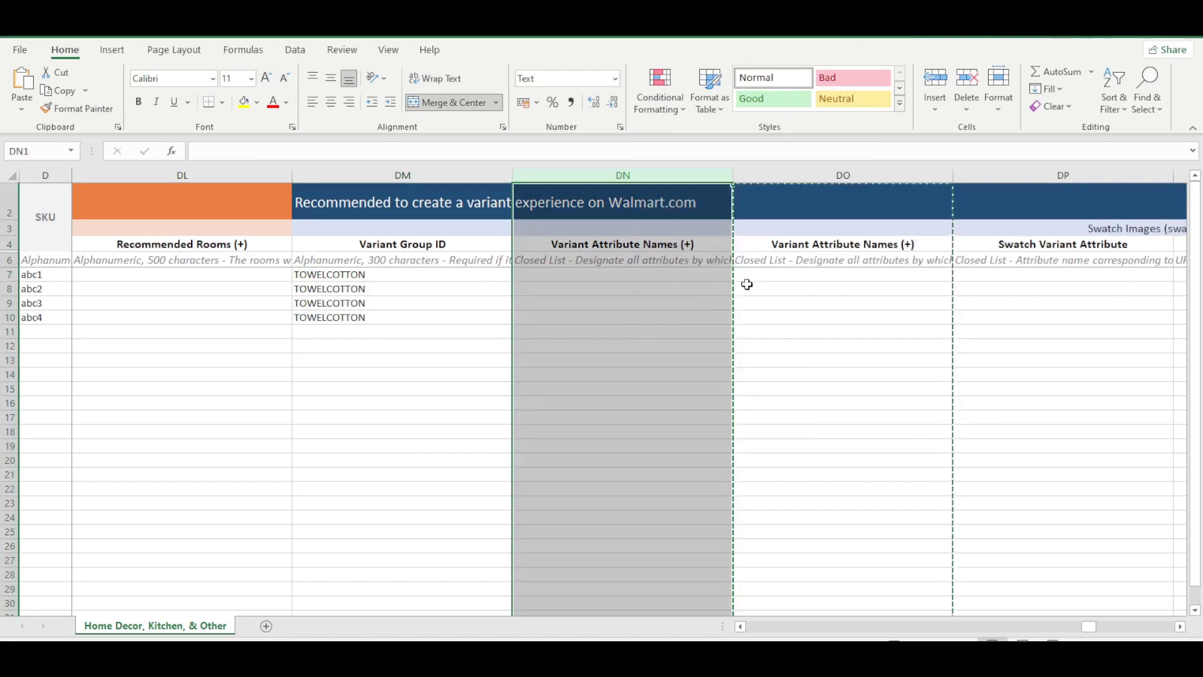
double_click(903, 246)
type("1")
left_click(905, 295)
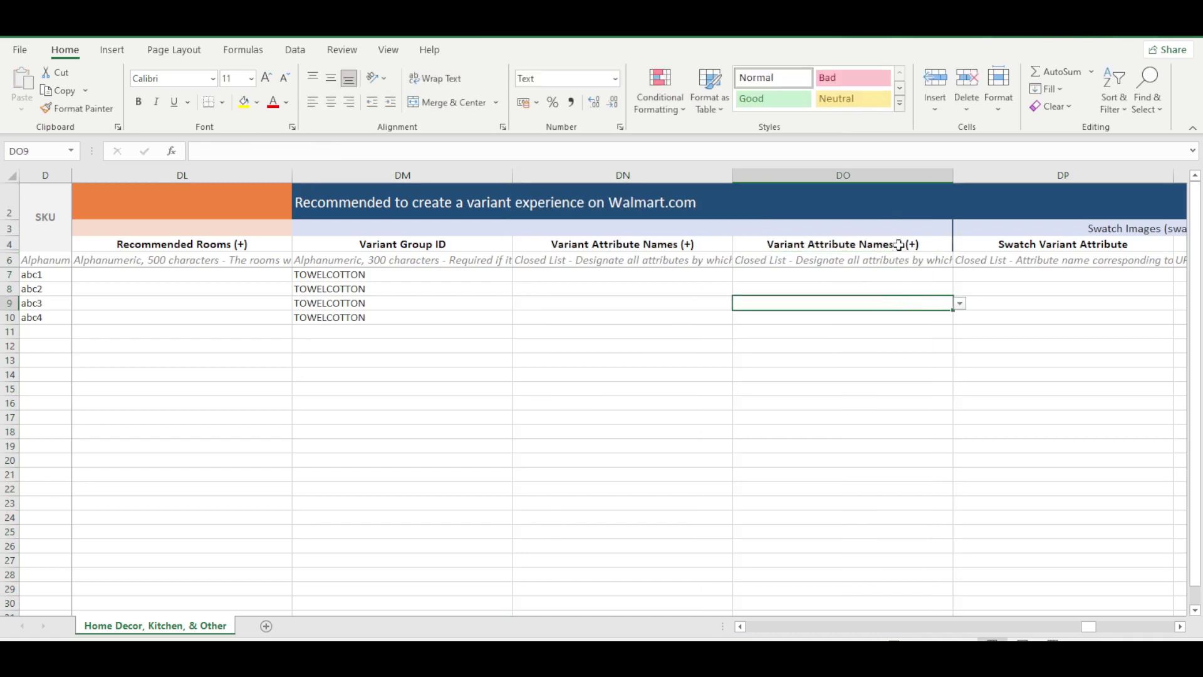
- Set color as the variant attribute name for all four SKUs
left_click(623, 275)
left_click(738, 276)
key("Down")
key("Down")
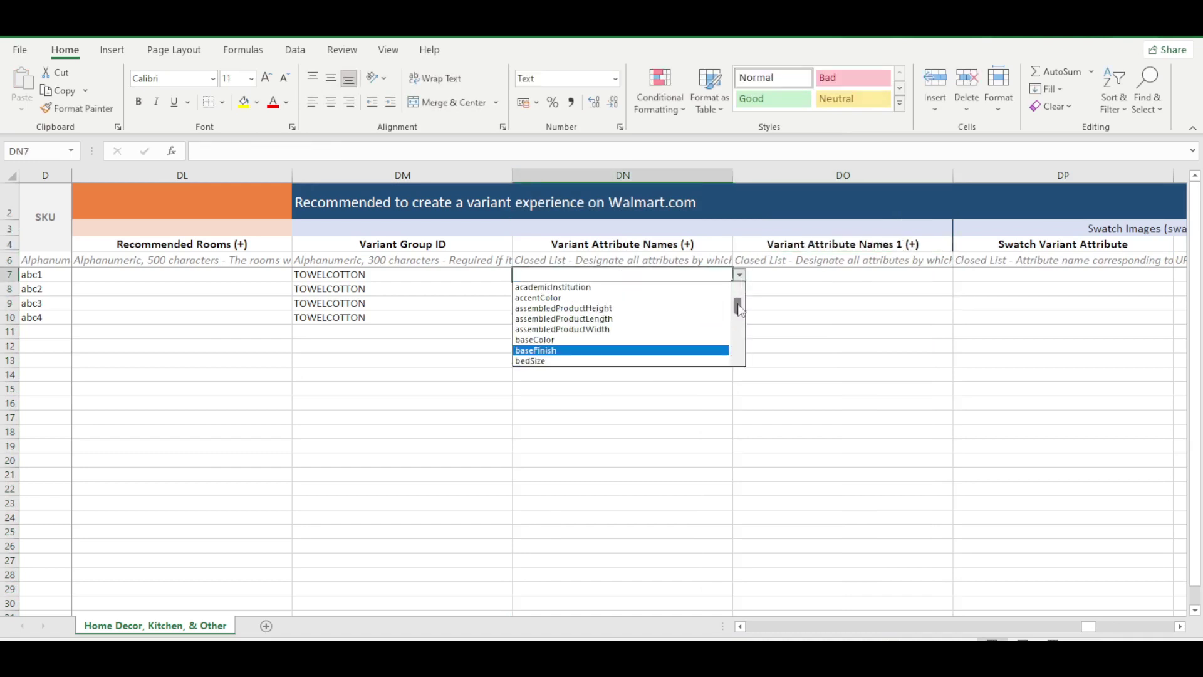
key("Down")
key("Down")
key("Down")
key("Return")
left_click_drag(733, 281, 732, 321)
- Set size as the second variant attribute name for all four SKUs
left_click(843, 275)
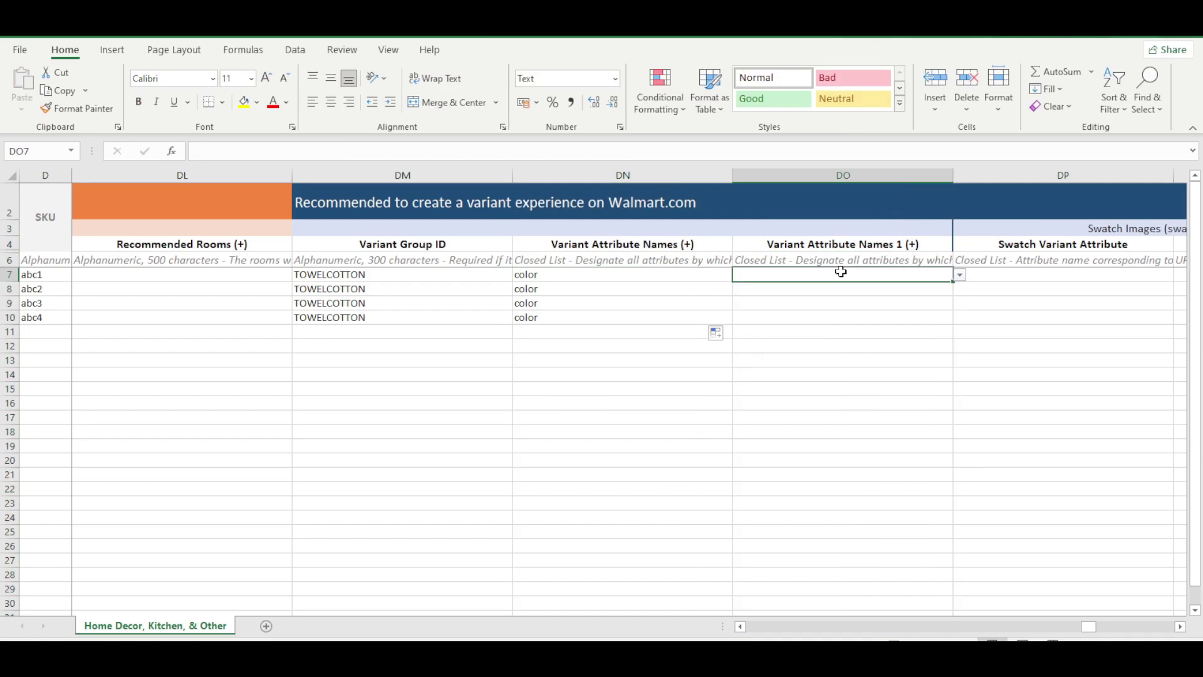
left_click(959, 274)
left_click_drag(959, 291, 960, 341)
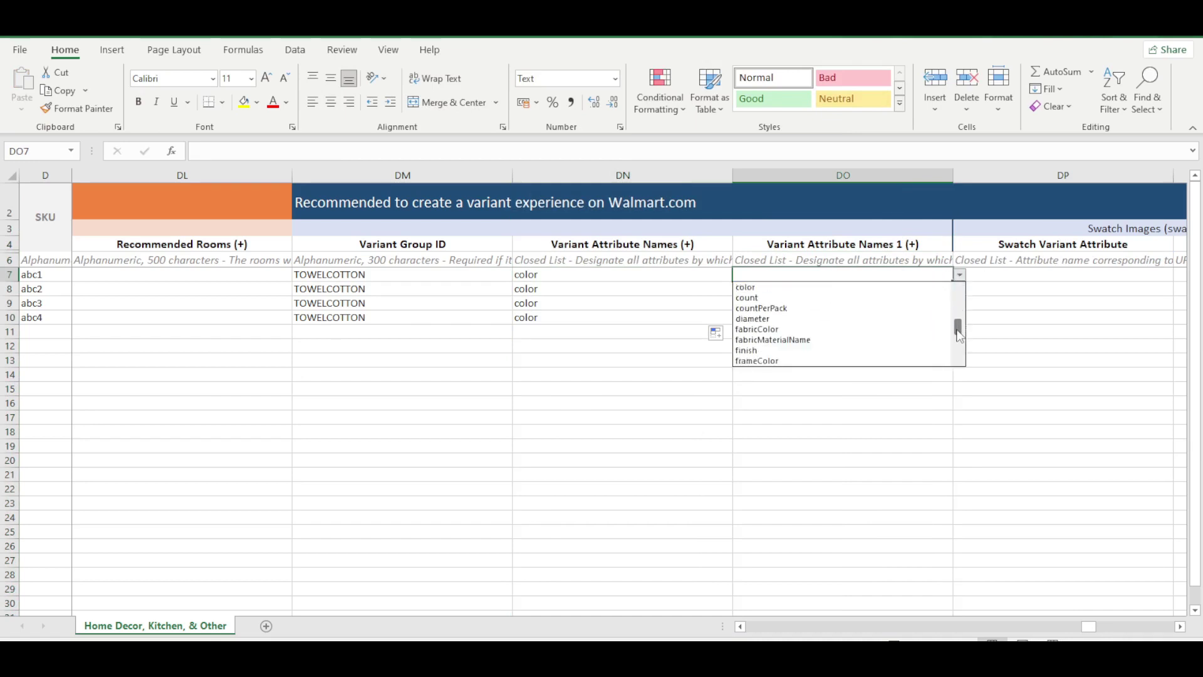
left_click(903, 361)
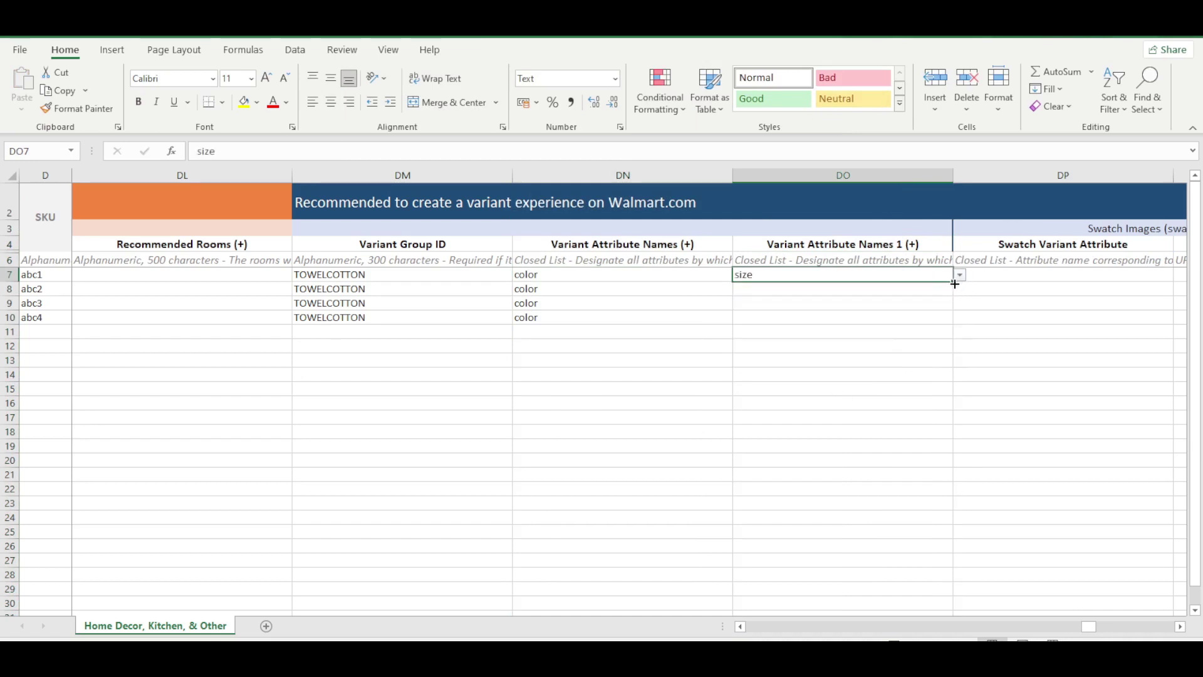
left_click_drag(953, 281, 953, 320)
left_click(843, 360)
- Review the Swatch Variant Attribute choices without picking one, then bring up the size column's actions
left_click(996, 274)
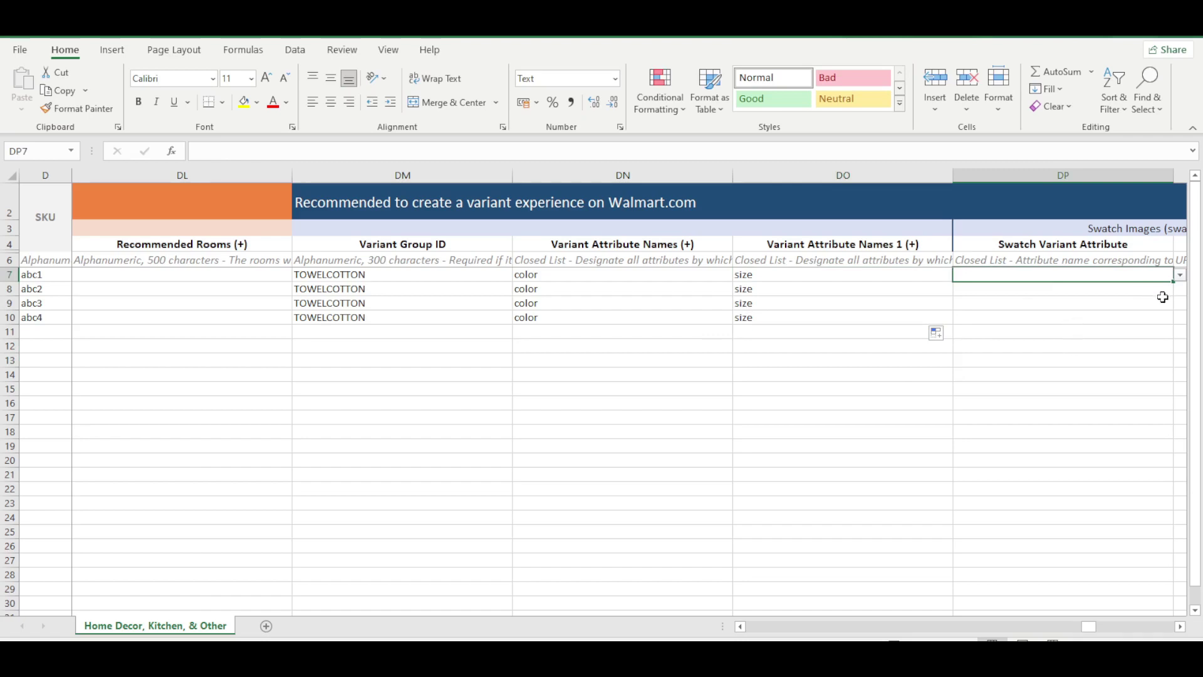
left_click(1181, 276)
scroll(1062, 320, "down", 3)
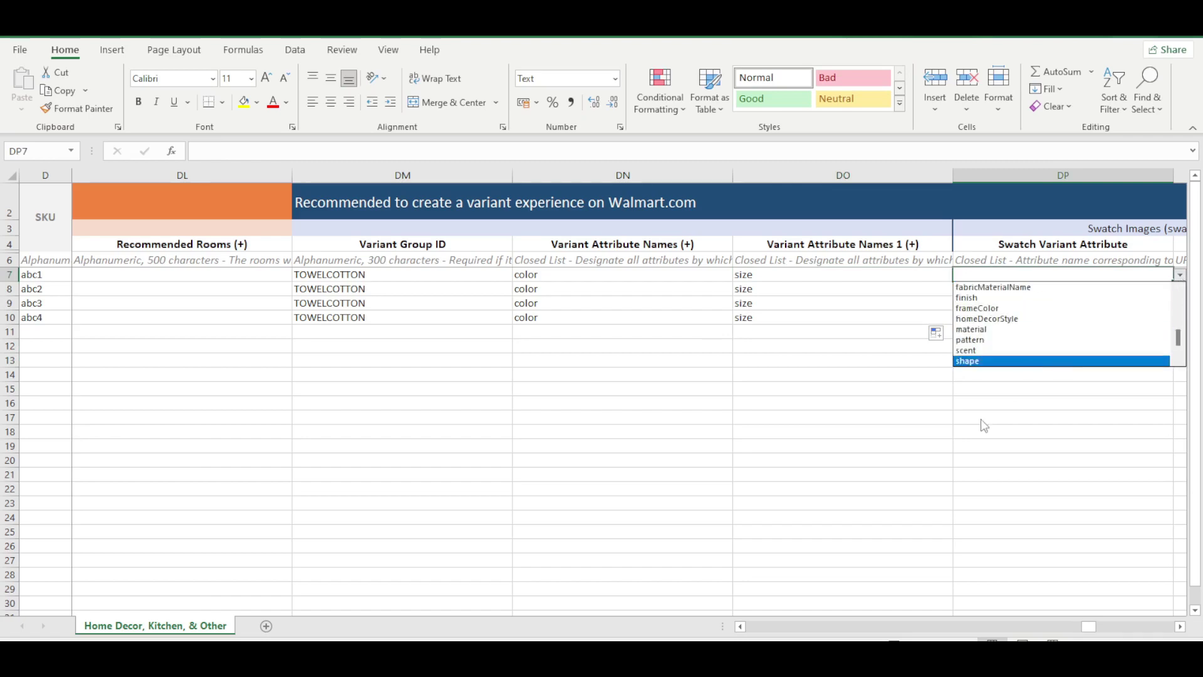
left_click(623, 346)
left_click(837, 288)
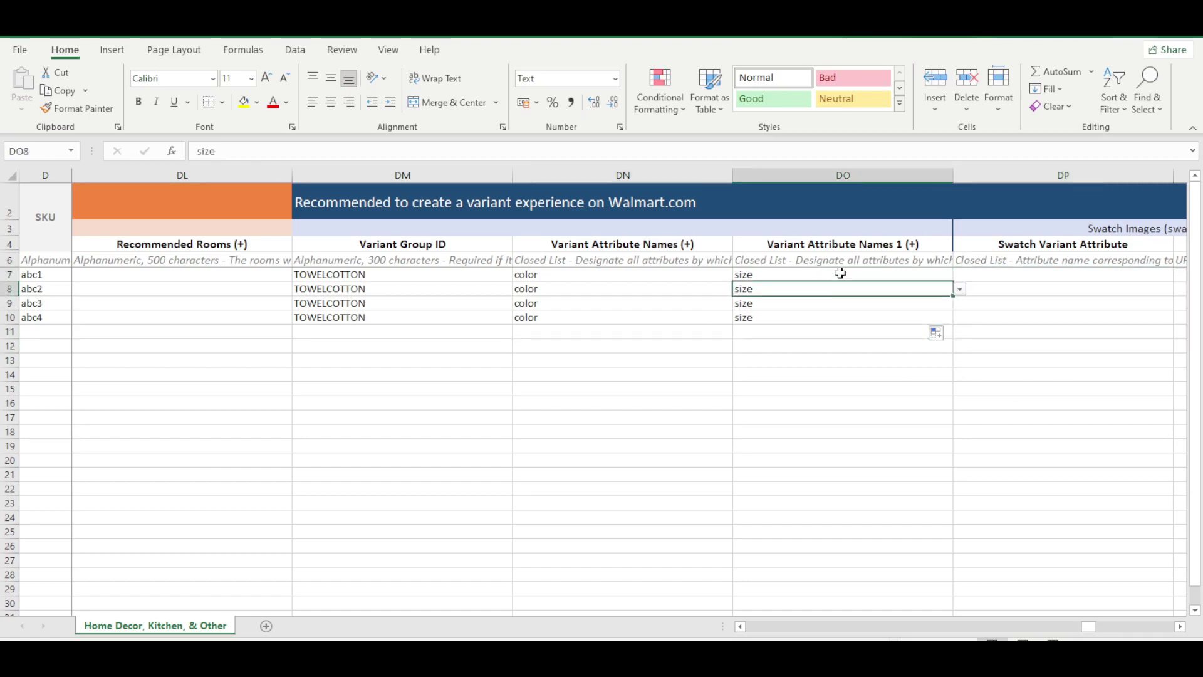
right_click(843, 175)
- Delete the size variant attribute column so color is the only variant attribute left
left_click(879, 321)
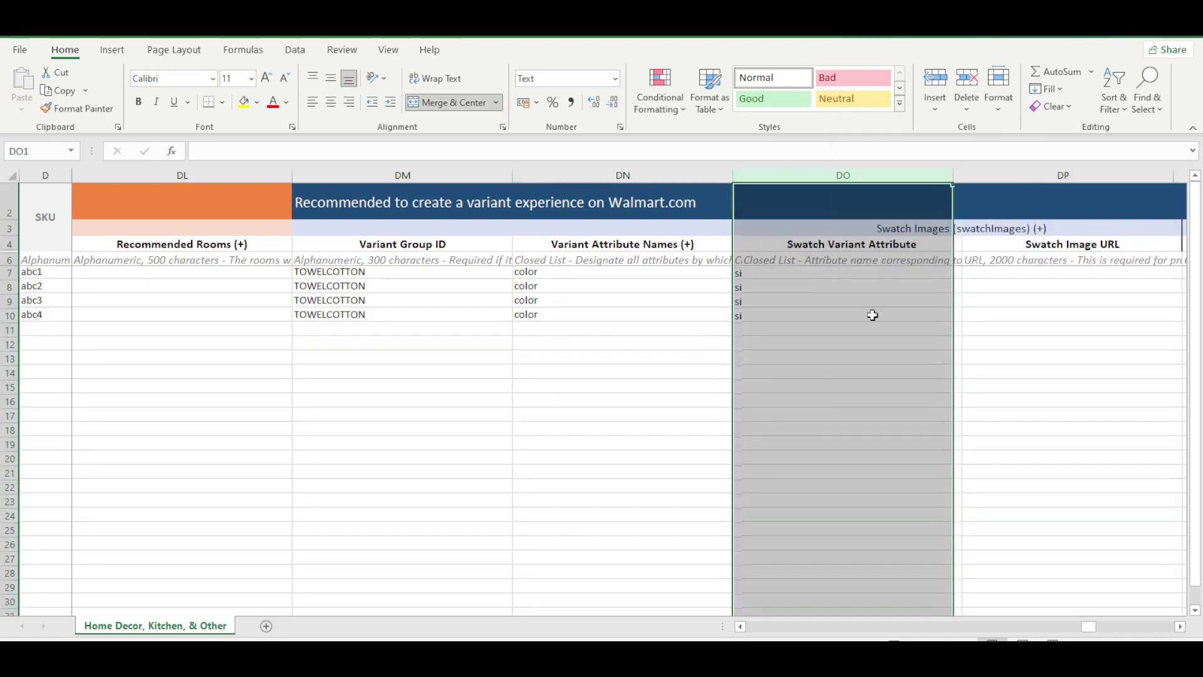
left_click(843, 431)
left_click(1181, 626)
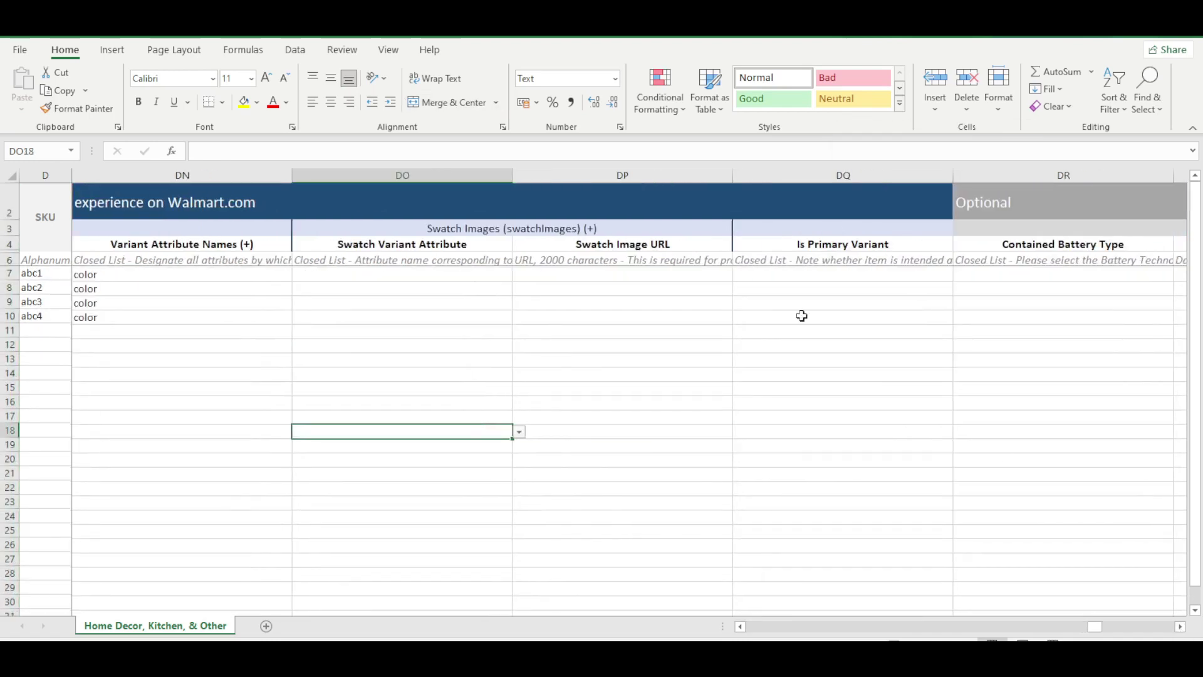
left_click(842, 275)
- Set Is Primary Variant to Yes for abc1 and No for abc2 through abc4
left_click(960, 276)
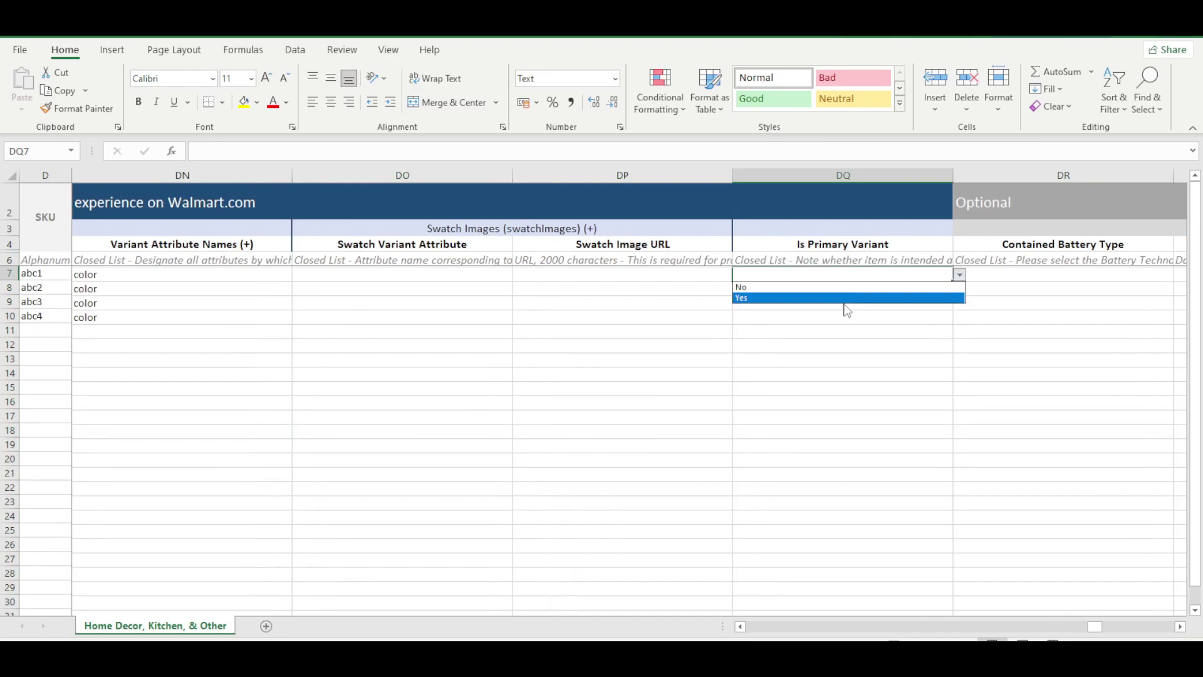
left_click(841, 296)
left_click(960, 289)
left_click(846, 301)
left_click_drag(953, 296, 952, 320)
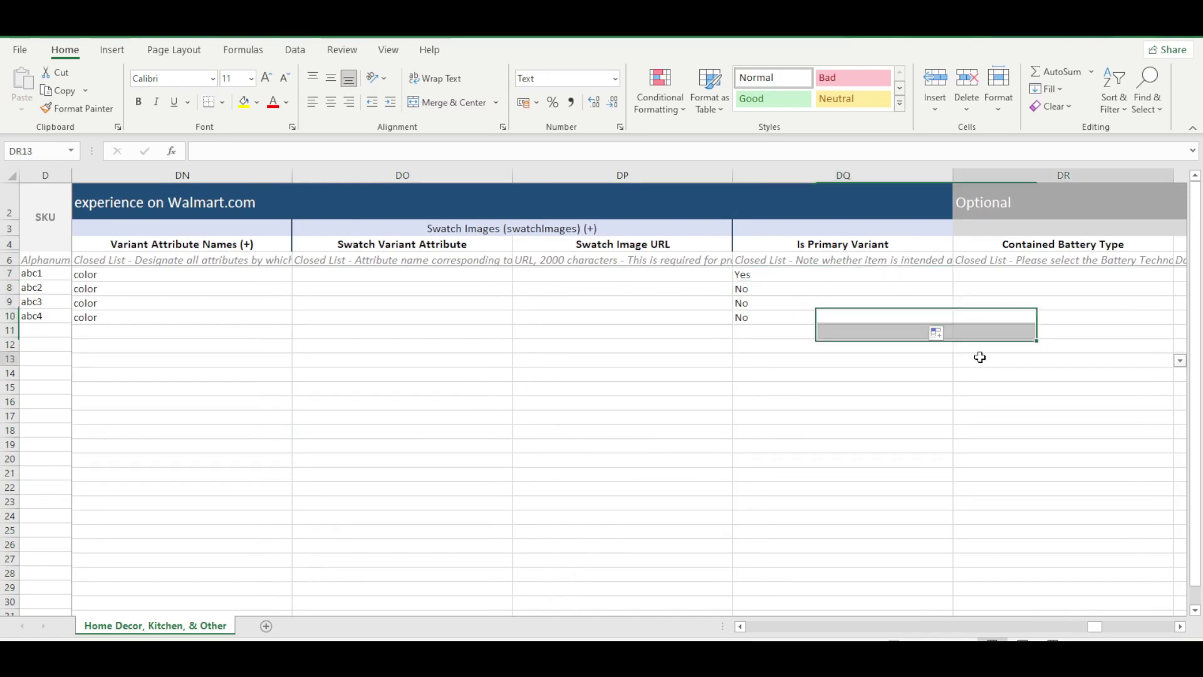
left_click(843, 487)
- Return to the Variant Group ID column and check the color values for abc1 and abc2
left_click(741, 626)
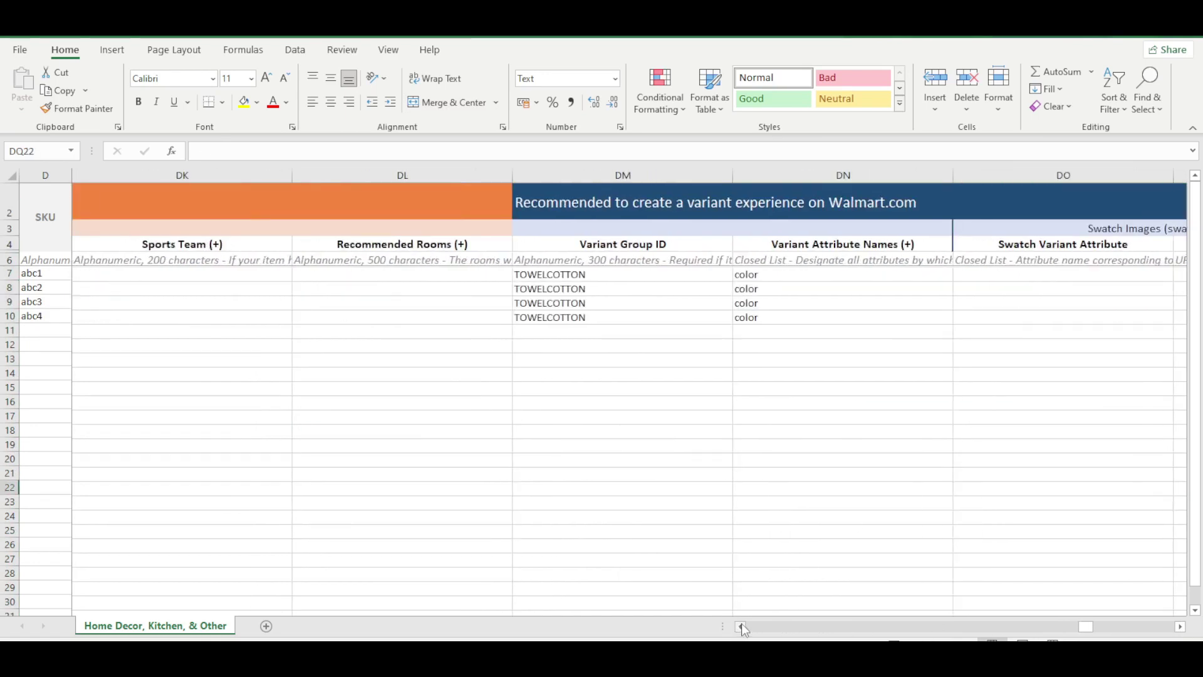
left_click(812, 419)
left_click(816, 377)
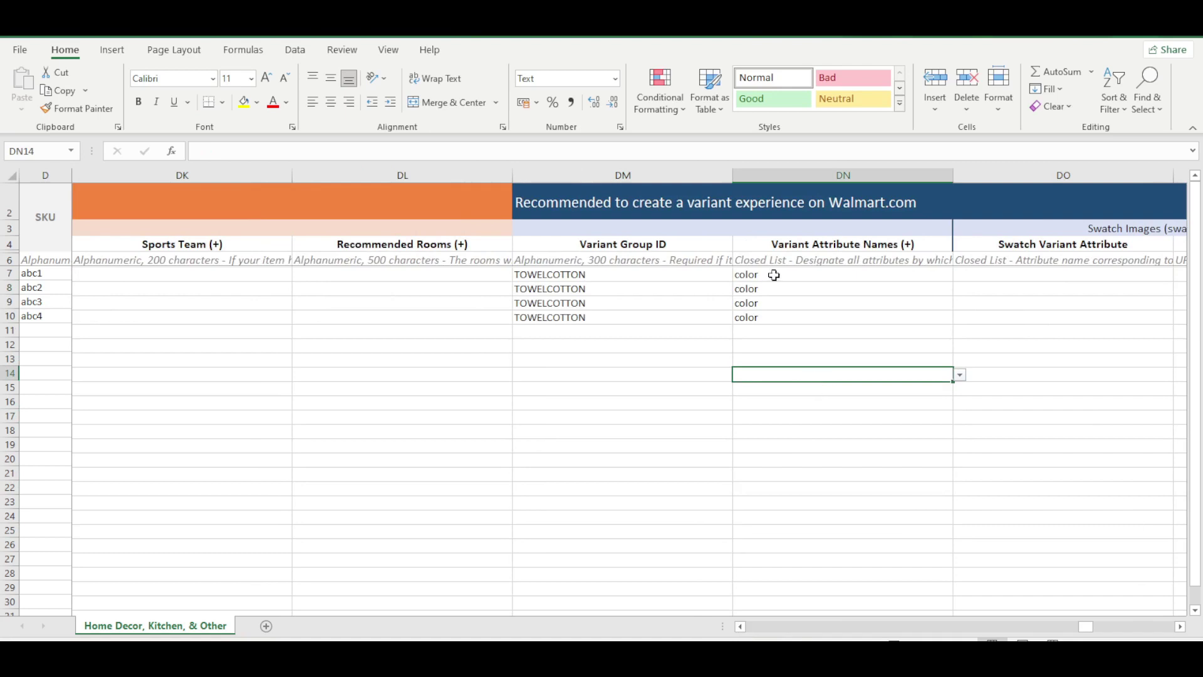
left_click(774, 275)
left_click(801, 388)
left_click(824, 345)
left_click(771, 433)
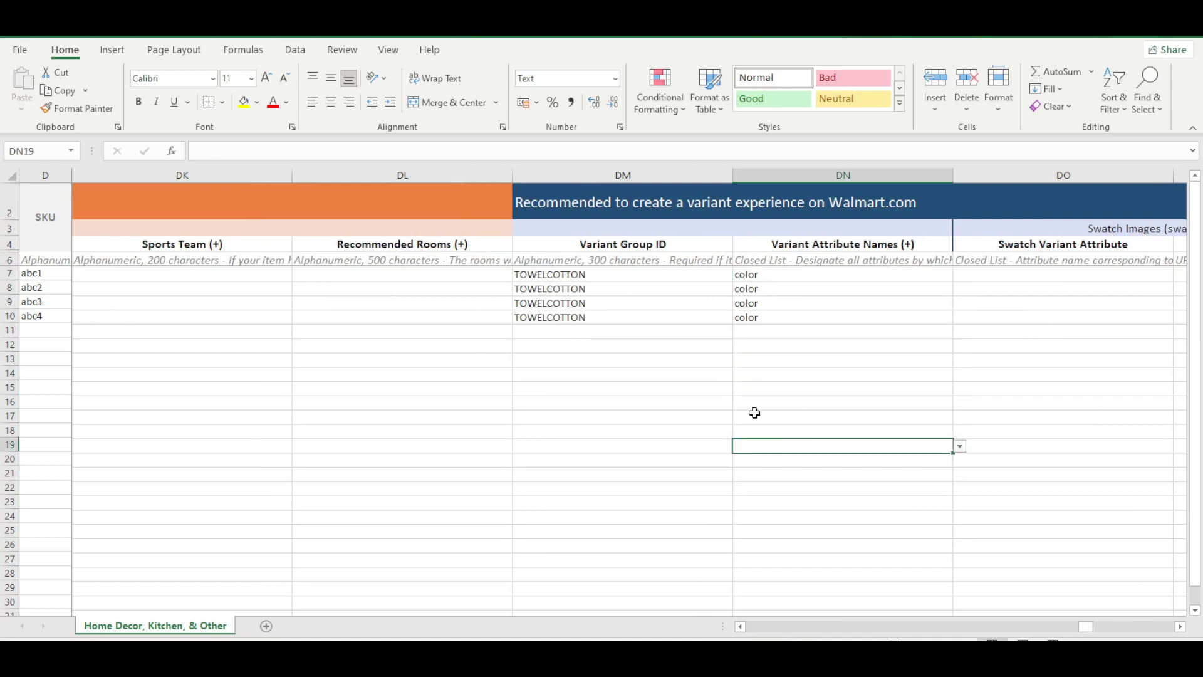
left_click(763, 362)
left_click(877, 273)
left_click(793, 289)
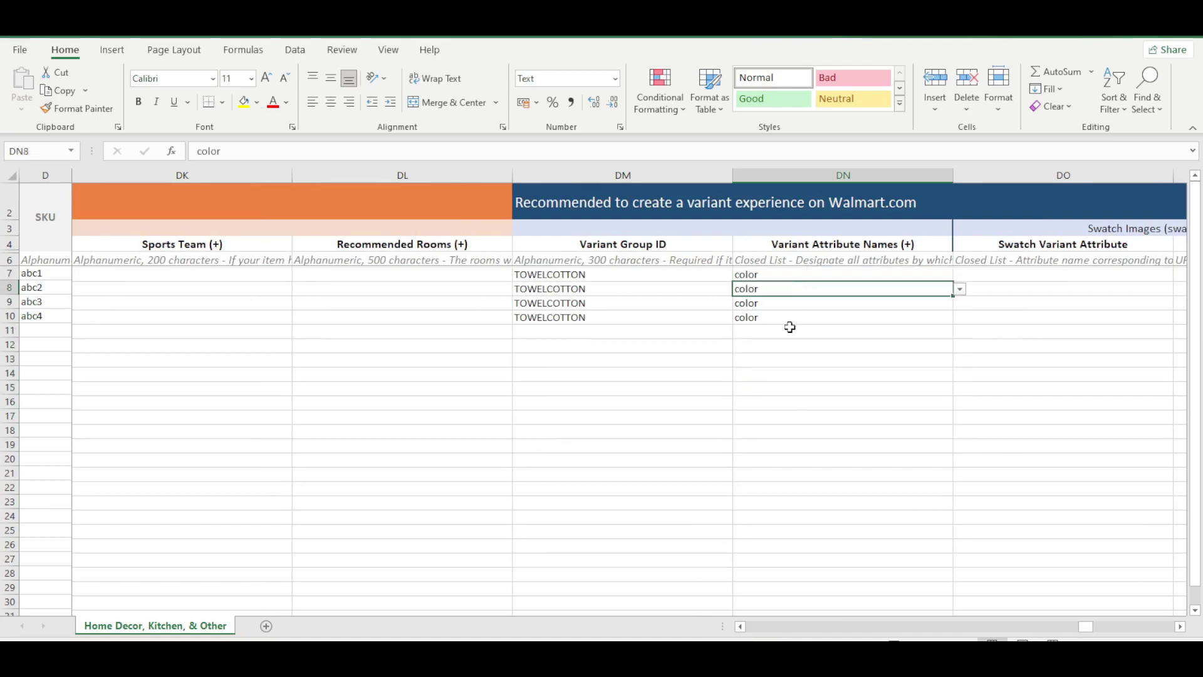
left_click(806, 389)
key("ctrl+f")
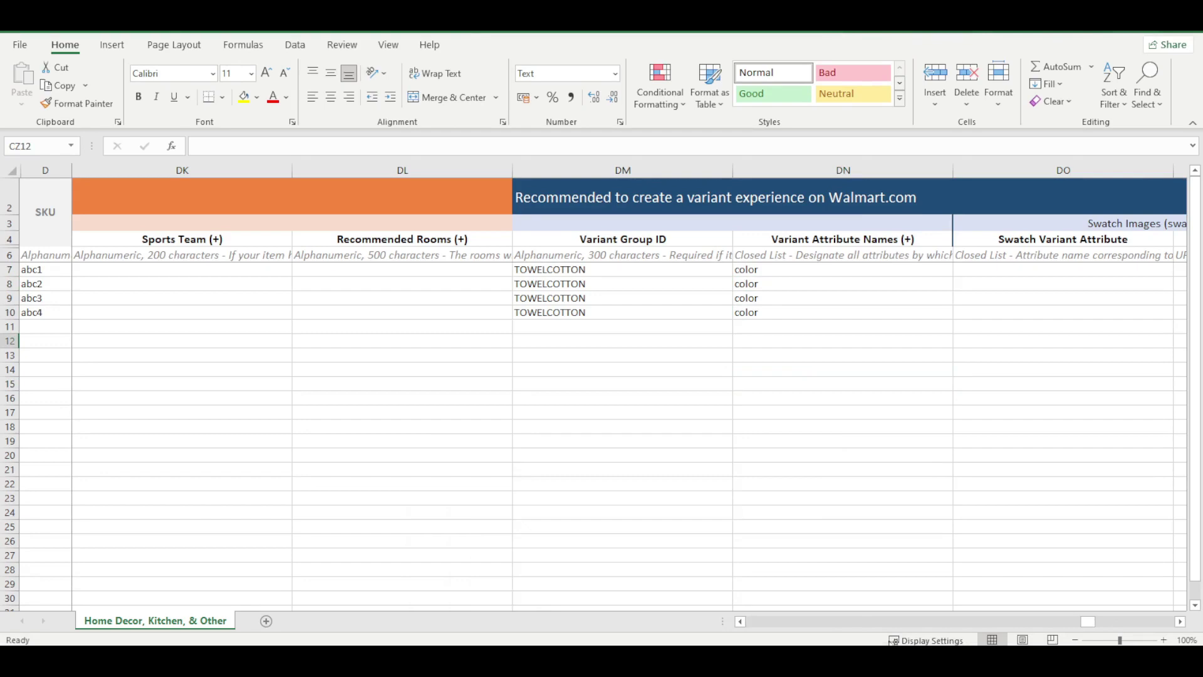
left_click_drag(1089, 621, 724, 620)
- Review the filled attribute columns along the row below the products, out to the last column
left_click(209, 417)
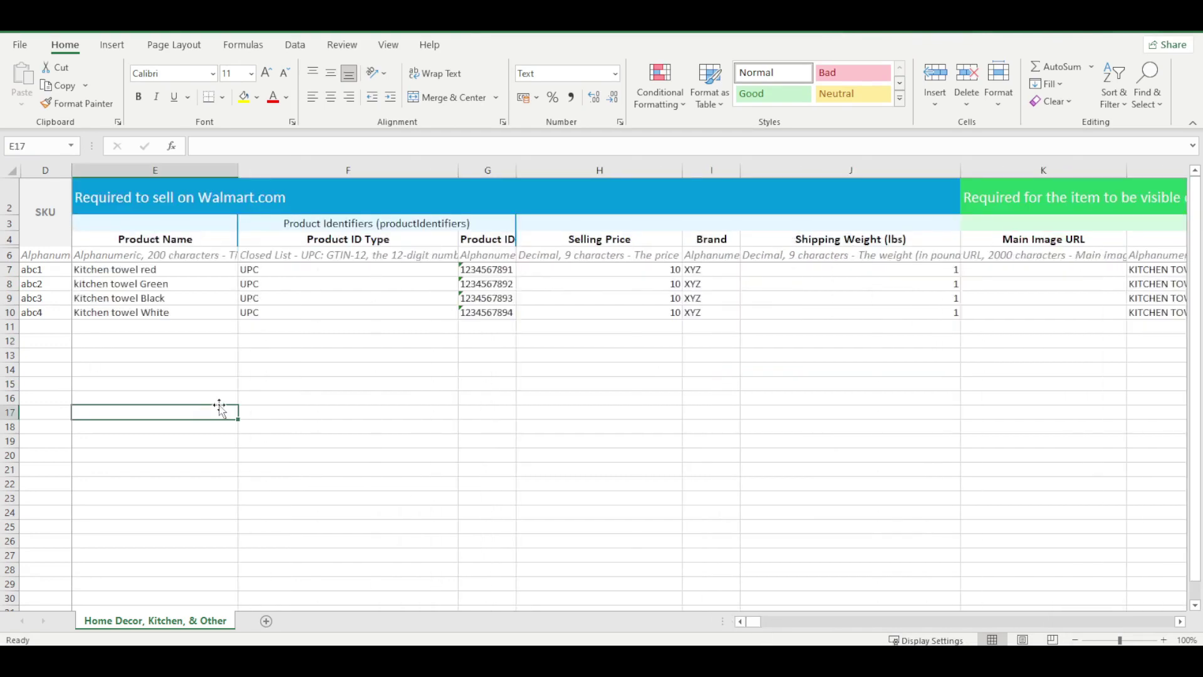
key("Up")
key("Up")
key("Up")
key("Up")
key("Right")
key("Right")
key("Right")
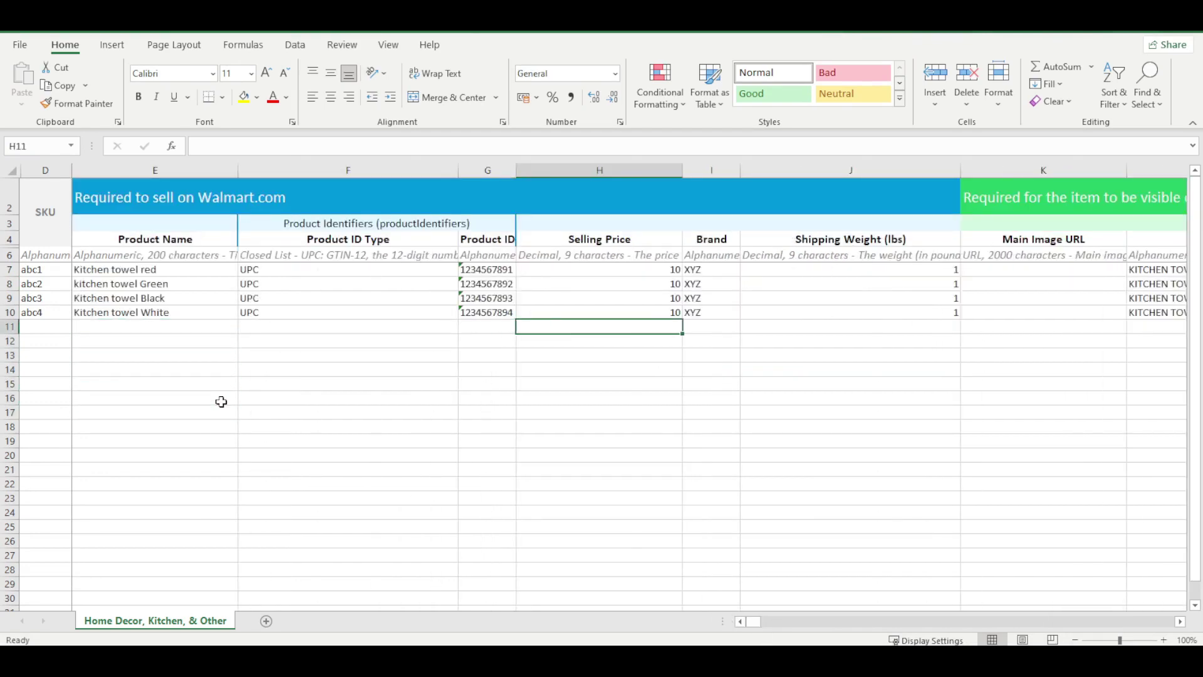
key("Right")
key("Right")
key("Right")
key("Right")
key("Right")
key("Right")
key("Right")
key("Right")
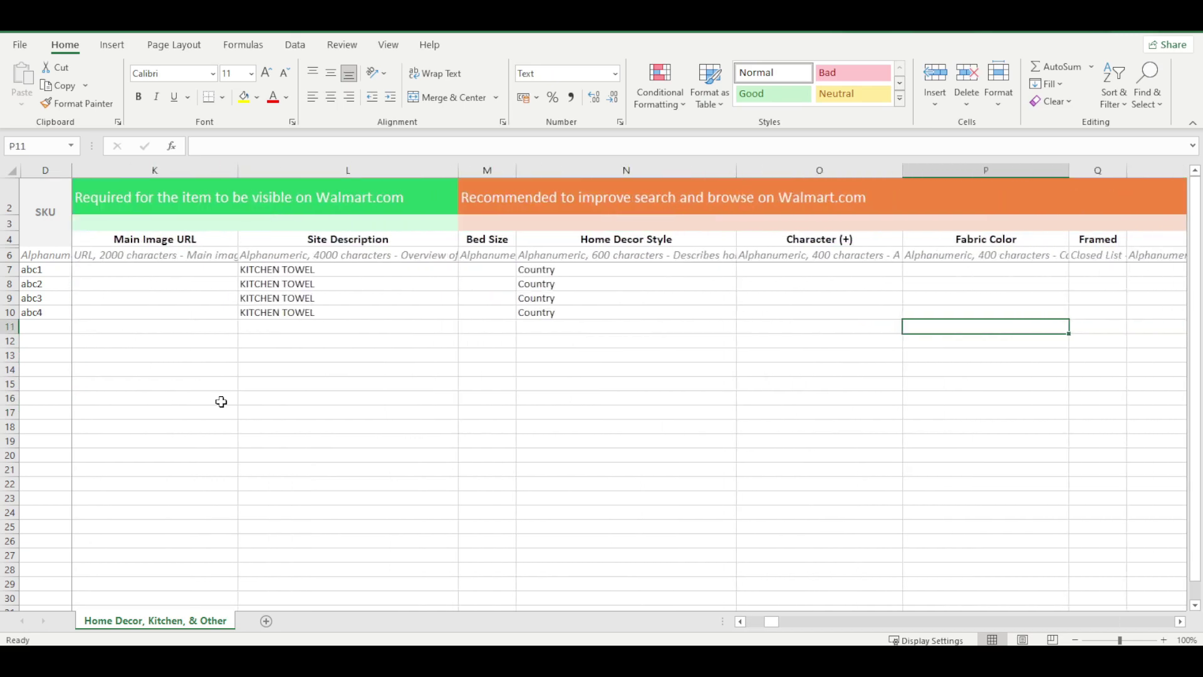
key("Right")
key("Right")
key("Right")
key("Right")
key("Right")
key("Right")
key("Right")
key("Right")
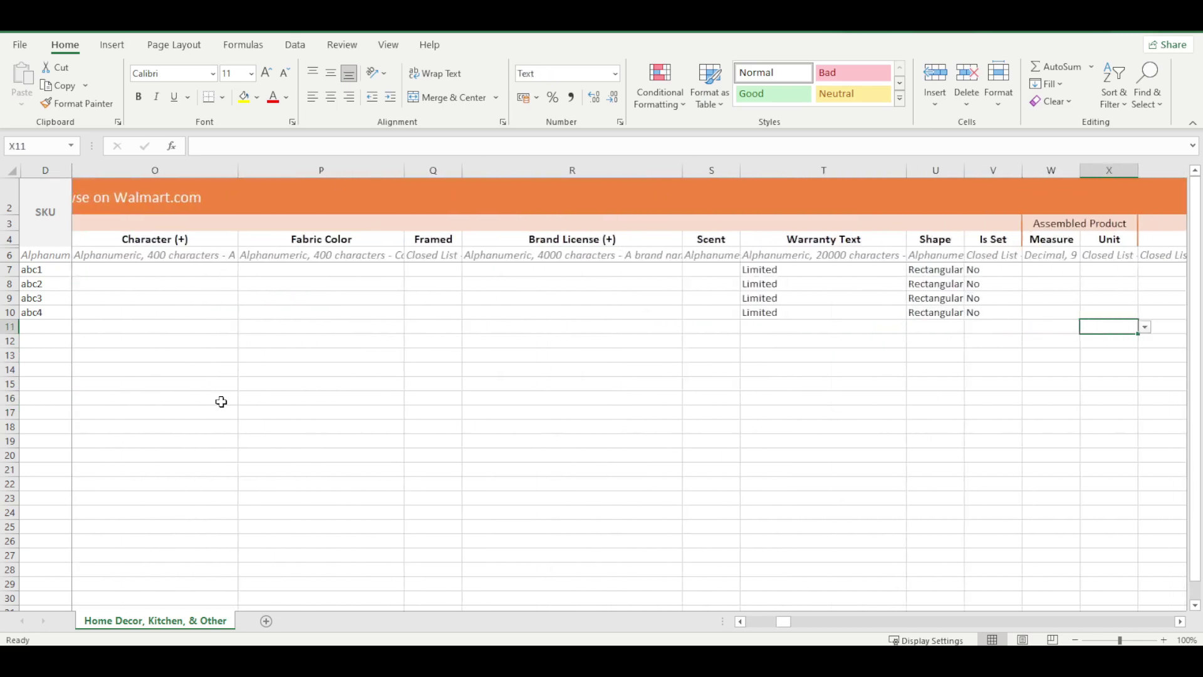
key("Right")
key("Right")
key("Right")
key("Right")
key("Right")
key("Right")
key("Right")
key("Right")
key("Right")
key("Right")
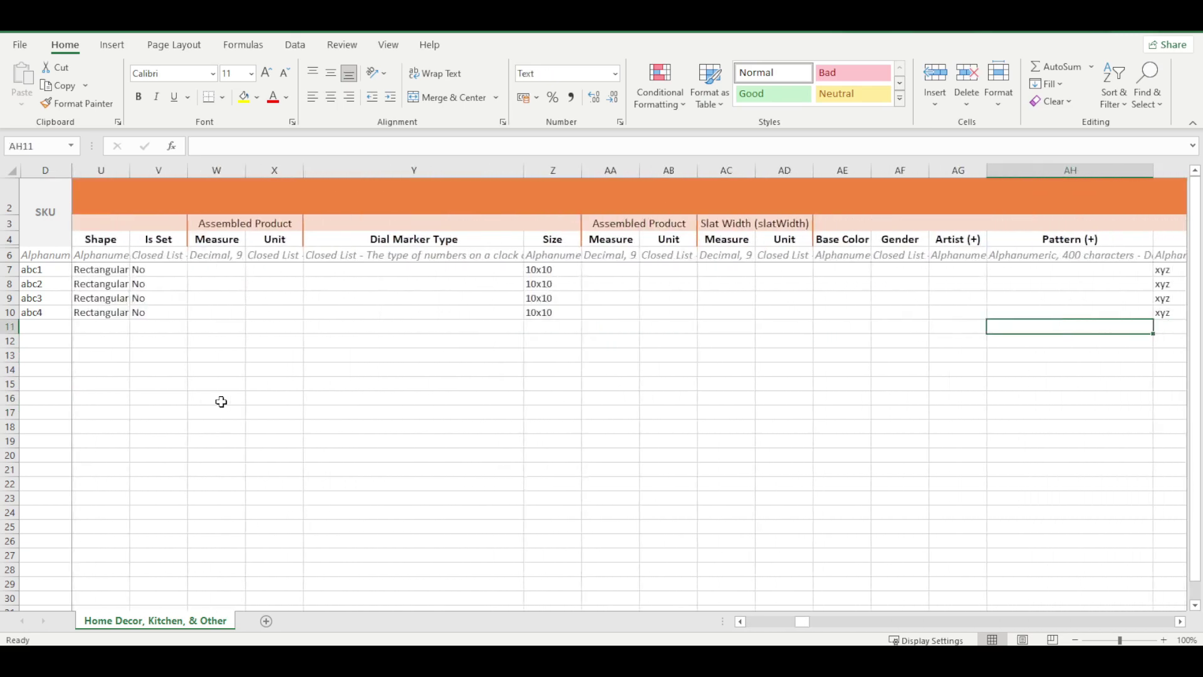
key("Right")
key("Right")
key("Right")
key("Right")
key("Right")
key("Right")
key("Right")
key("Right")
key("Right")
key("Right")
key("Right")
key("Right")
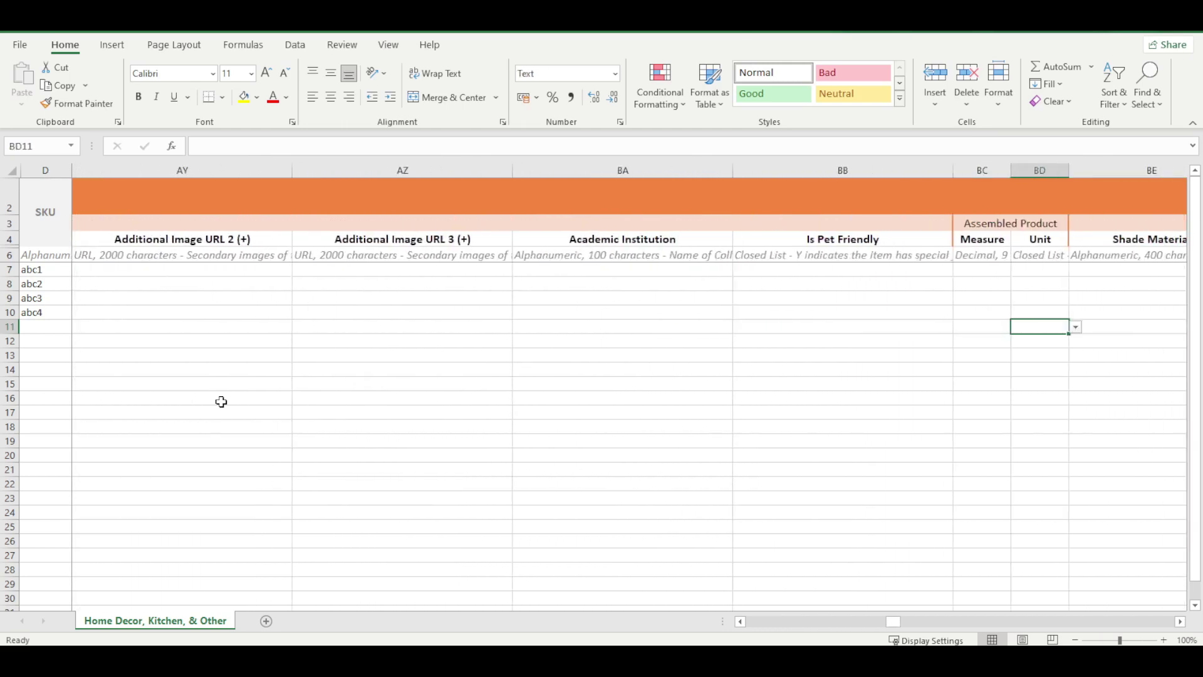
key("Right")
key("Right")
key("Right")
key("Right")
key("Right")
key("Right")
key("Right")
key("Right")
key("Right")
key("Right")
key("Right")
key("Right")
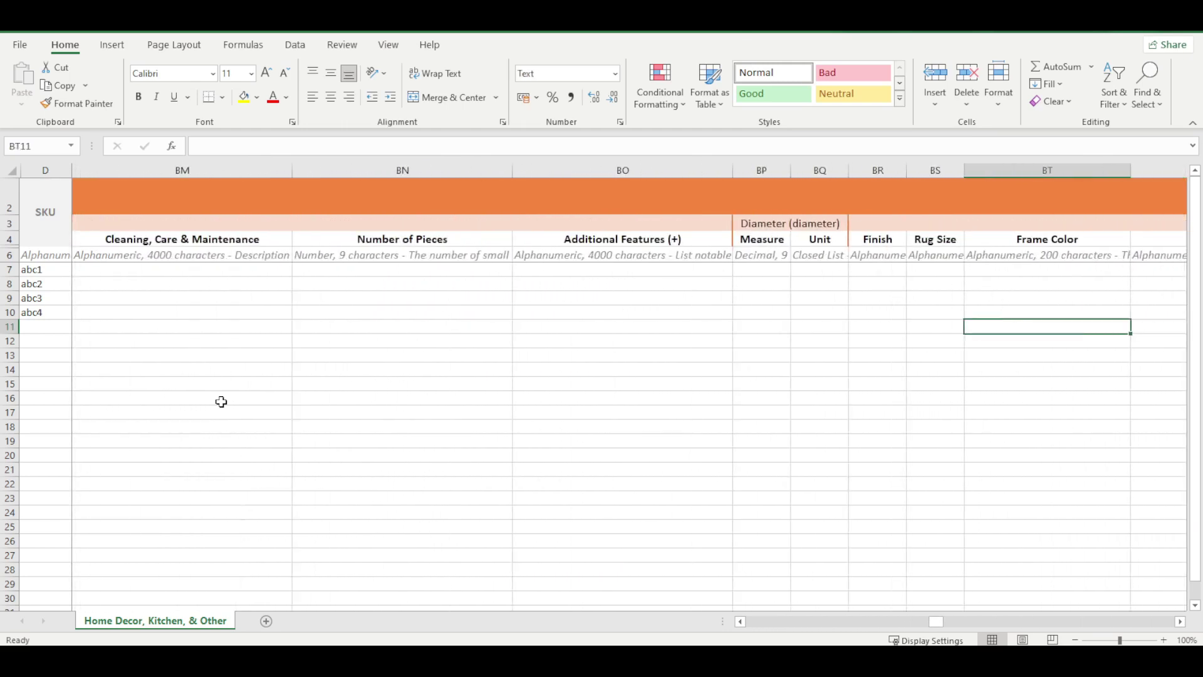
key("Right")
key("Right")
key("Right")
key("Right")
key("Right")
key("Right")
key("Right")
key("Right")
key("Right")
key("Right")
key("Right")
key("Right")
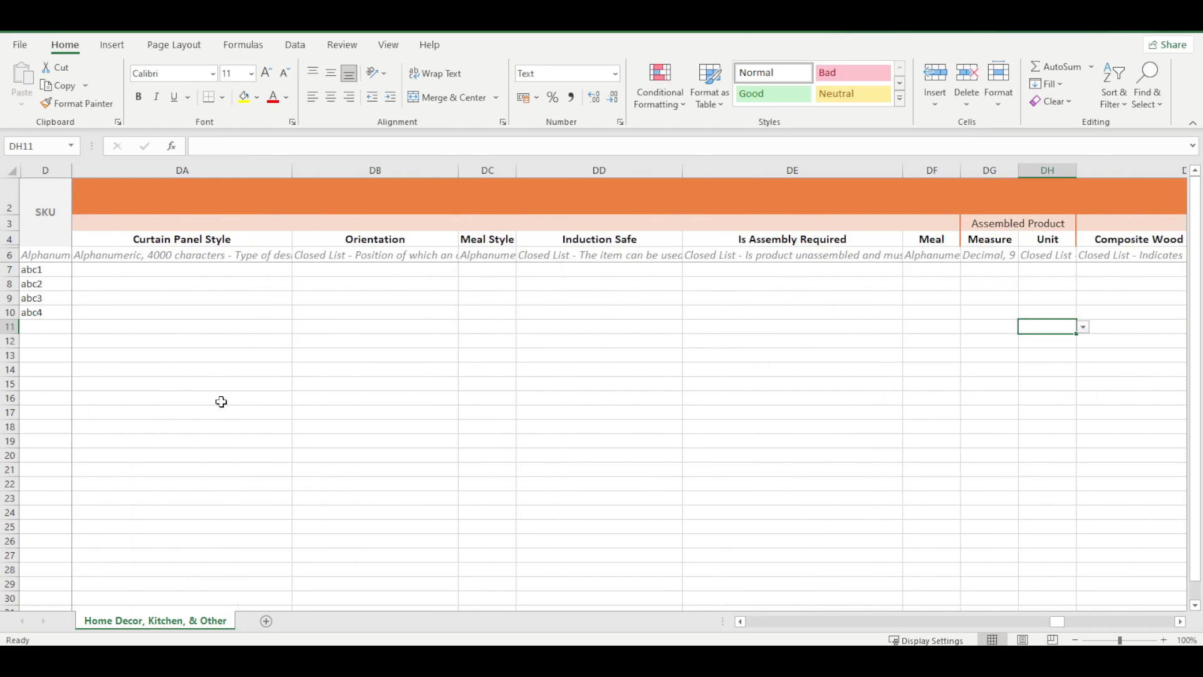
key("Right")
key("Right")
key("Right")
- Check the Site End Date values and the Is Primary Variant flags
key("Left")
key("Left")
key("Left")
key("Left")
key("Right")
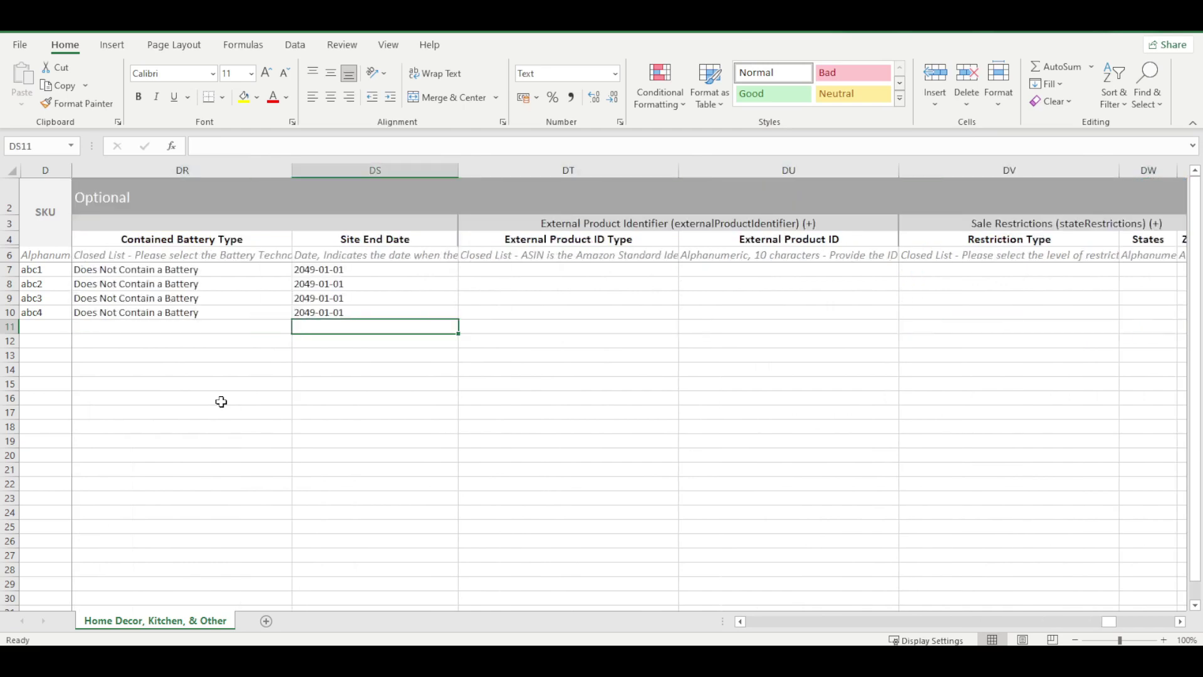
key("Up")
key("Up")
key("Up")
key("Up")
key("Up")
key("Down")
key("Down")
key("Down")
key("Left")
key("Left")
key("Left")
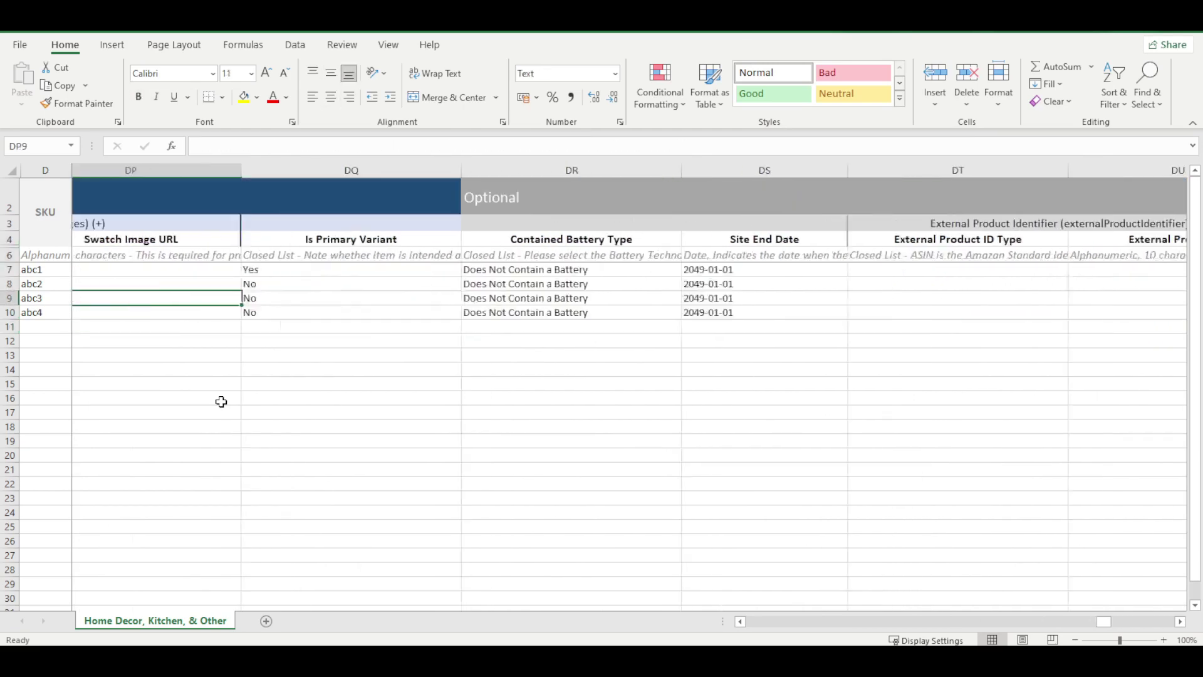
left_click(592, 368)
left_click(617, 383)
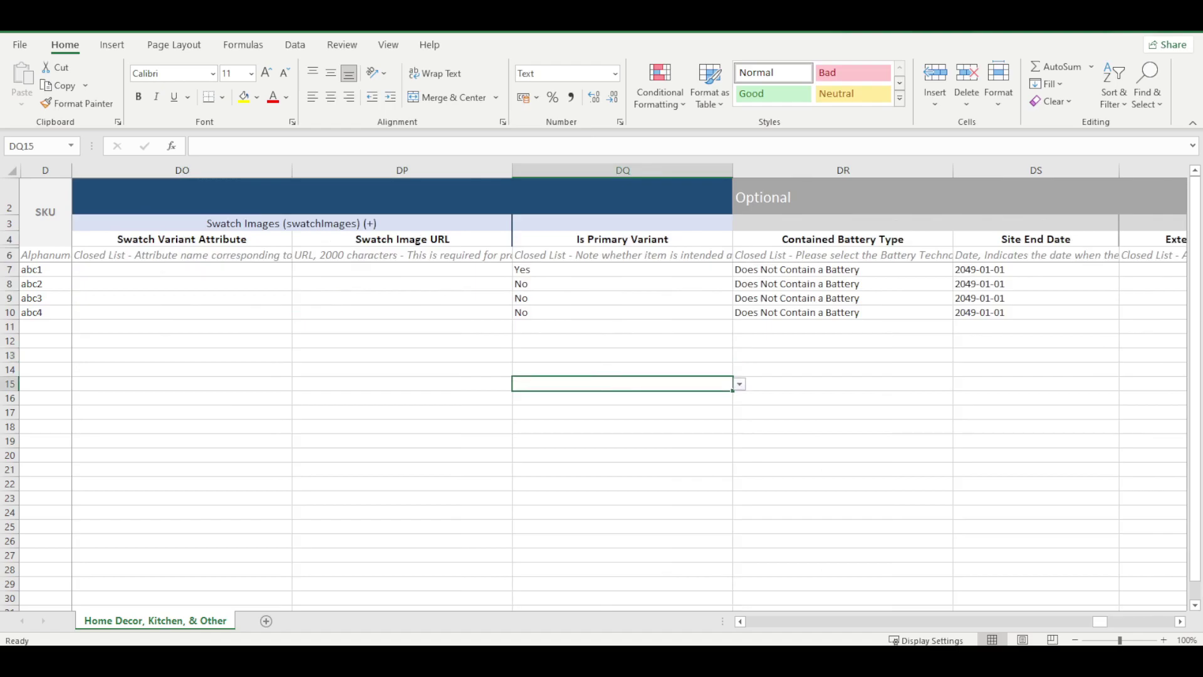